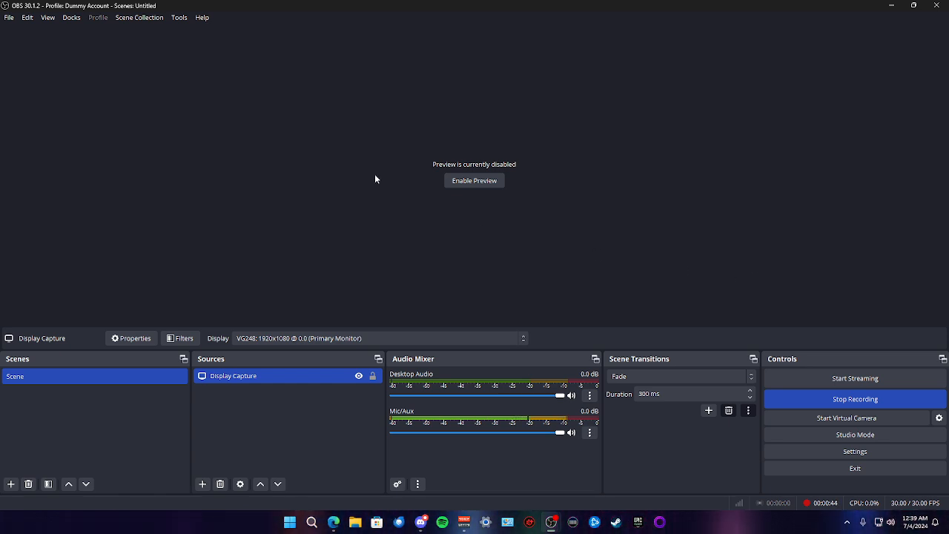
pyautogui.click(178, 18)
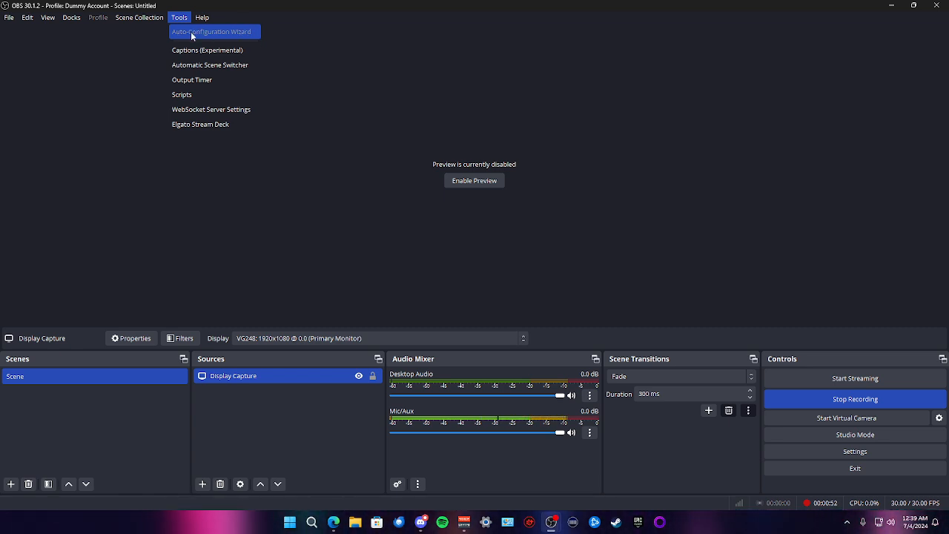
pyautogui.press('Escape')
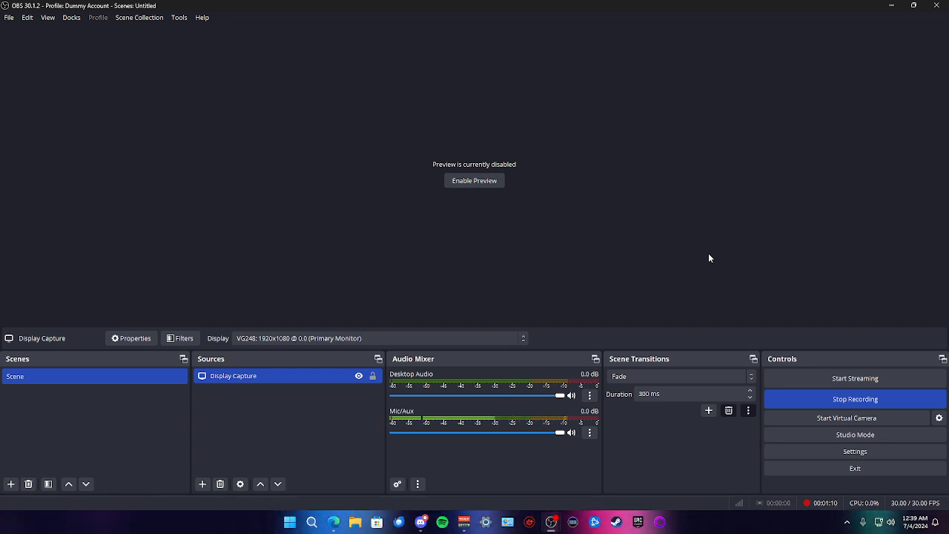
# Review the streaming output settings, including the audio tracks, Twitch VOD track and encoder settings
pyautogui.click(841, 453)
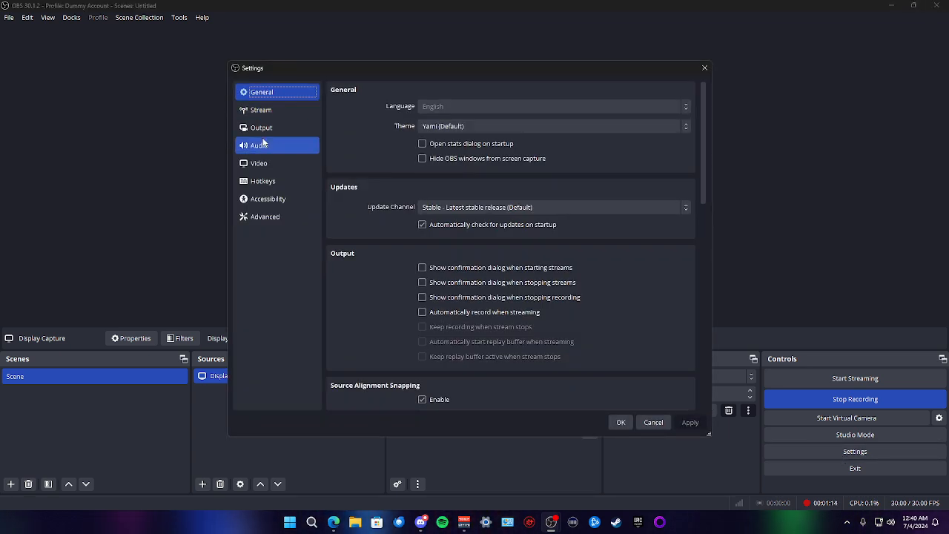
pyautogui.click(279, 128)
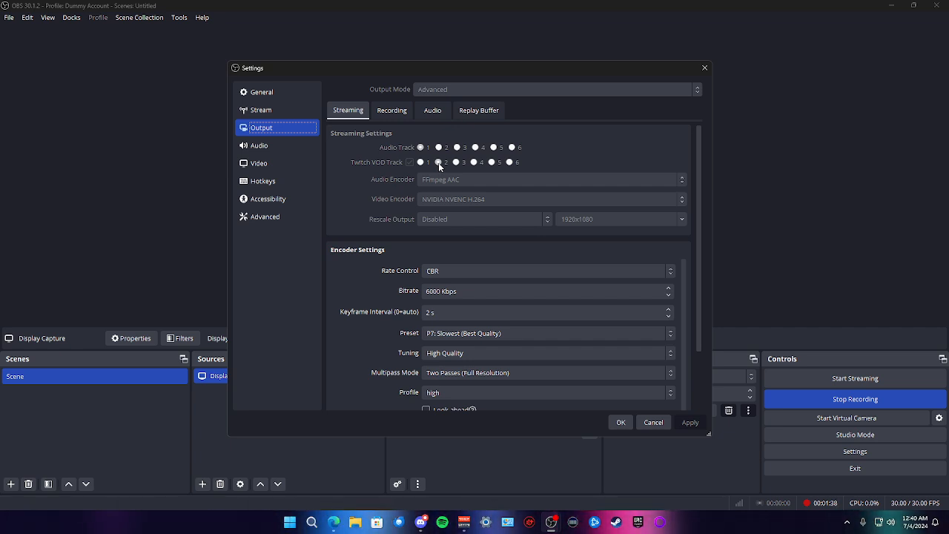
pyautogui.scroll(-1, 488, 213)
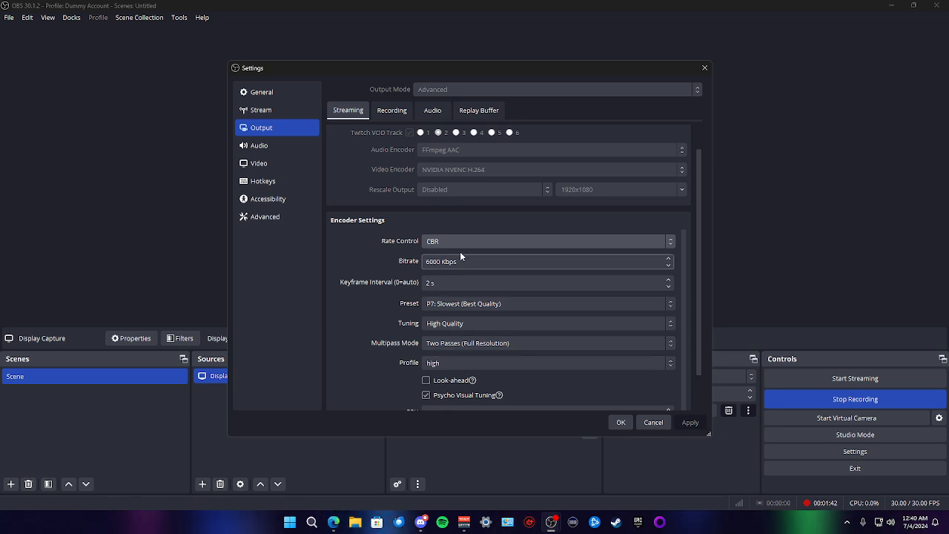
pyautogui.scroll(-1, 459, 257)
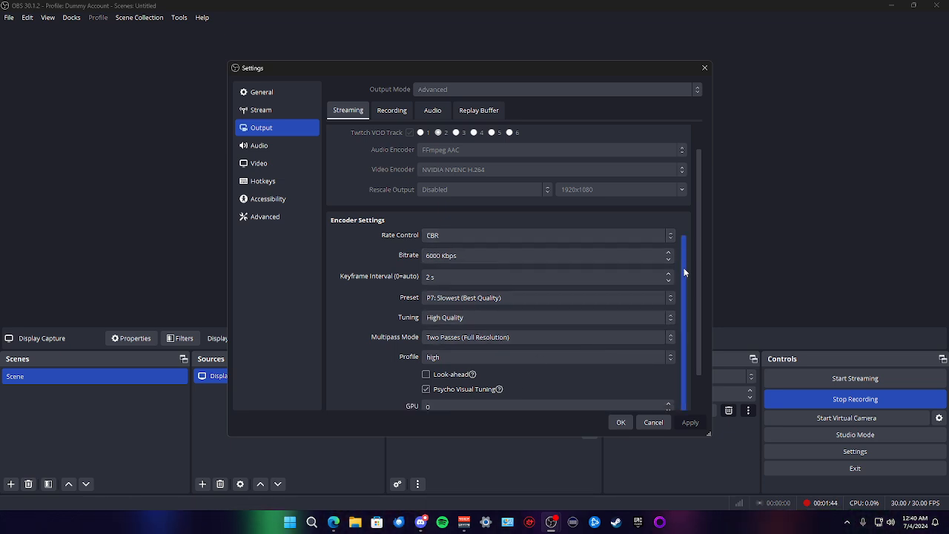
pyautogui.moveTo(699, 259); pyautogui.dragTo(701, 295)
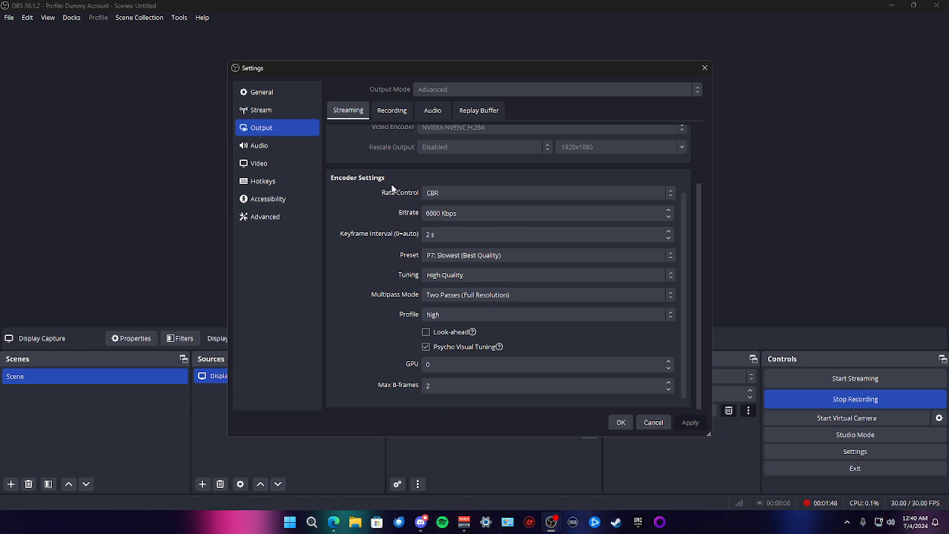
pyautogui.scroll(2, 391, 203)
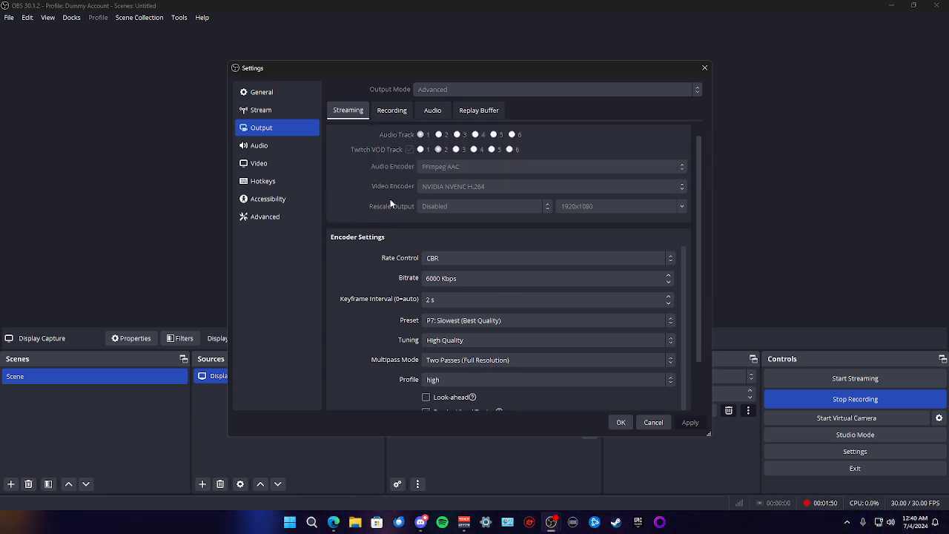
# Set the global Desktop Audio device to Voicemeeter Input (VB-Audio Voicemeeter VAIO) in the audio settings
pyautogui.click(277, 150)
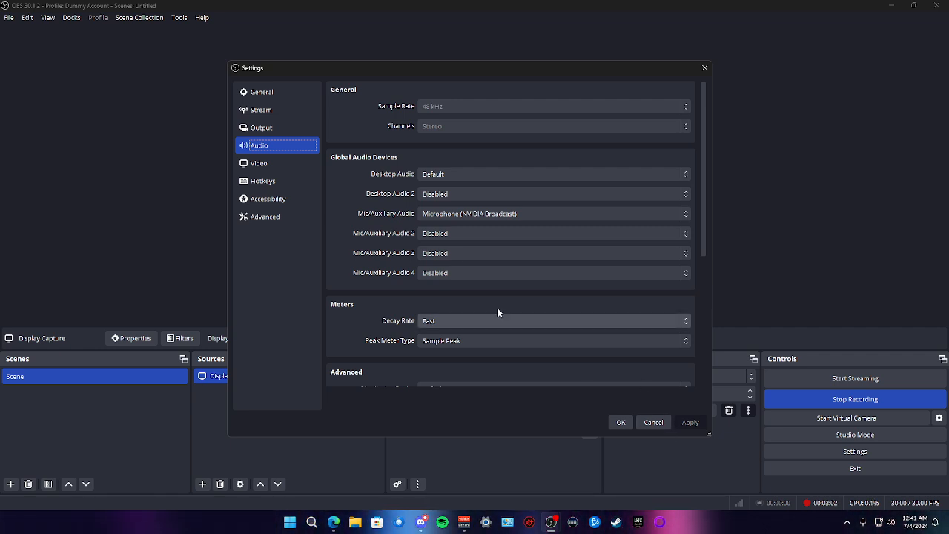
pyautogui.click(431, 177)
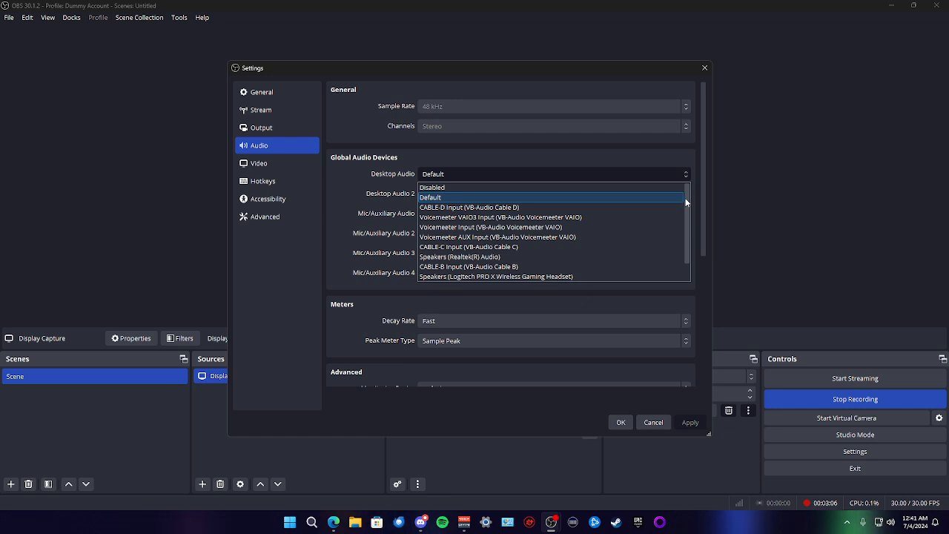
pyautogui.moveTo(686, 206); pyautogui.dragTo(688, 224)
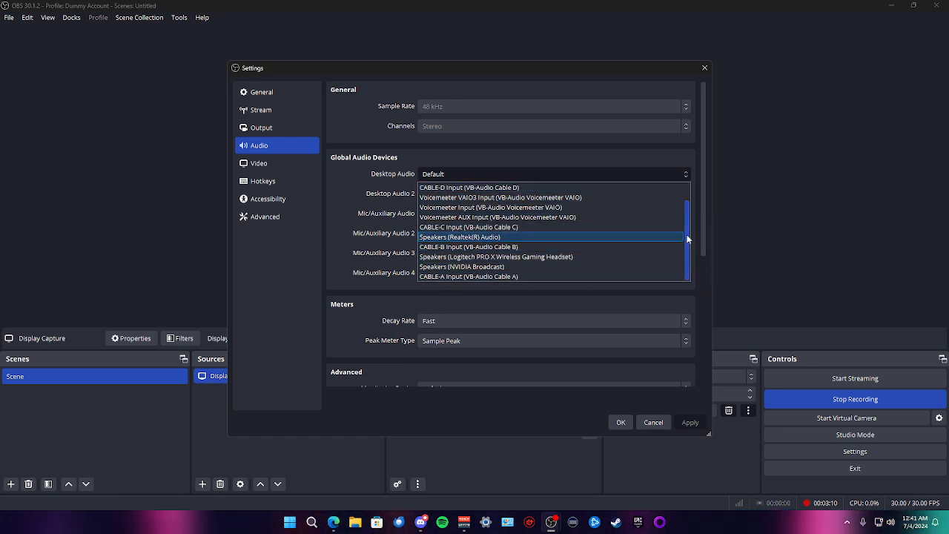
pyautogui.moveTo(687, 235)
pyautogui.mouseDown()
pyautogui.moveTo(687, 209)
pyautogui.moveTo(689, 246)
pyautogui.mouseUp()
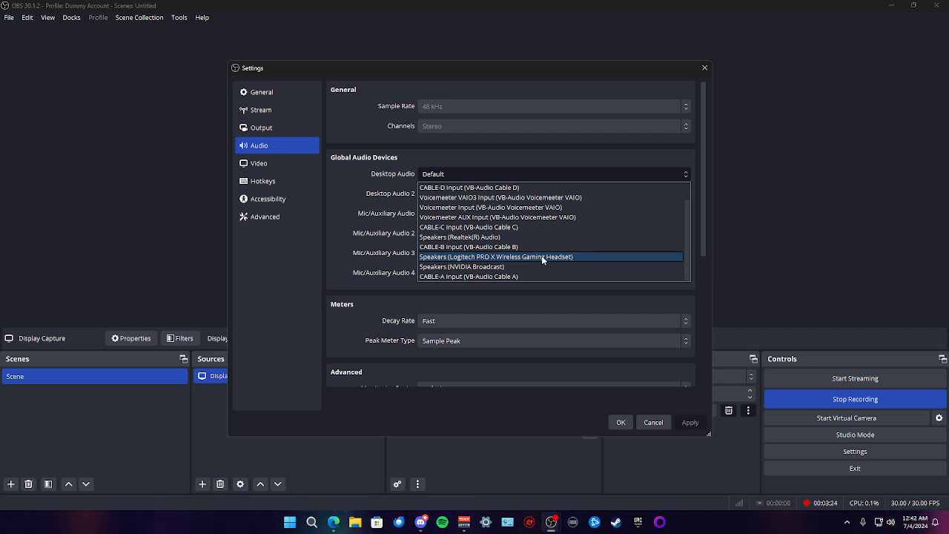
pyautogui.scroll(1, 545, 257)
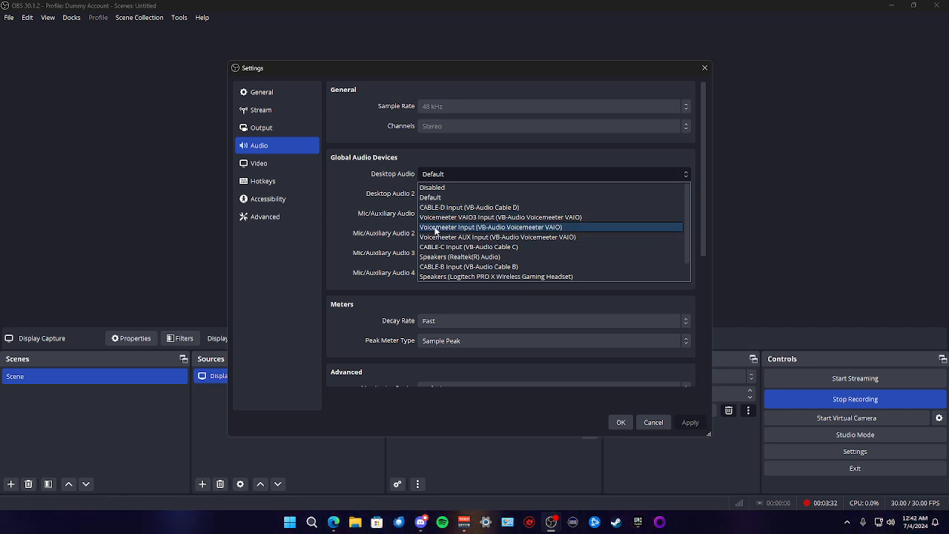
pyautogui.click(468, 228)
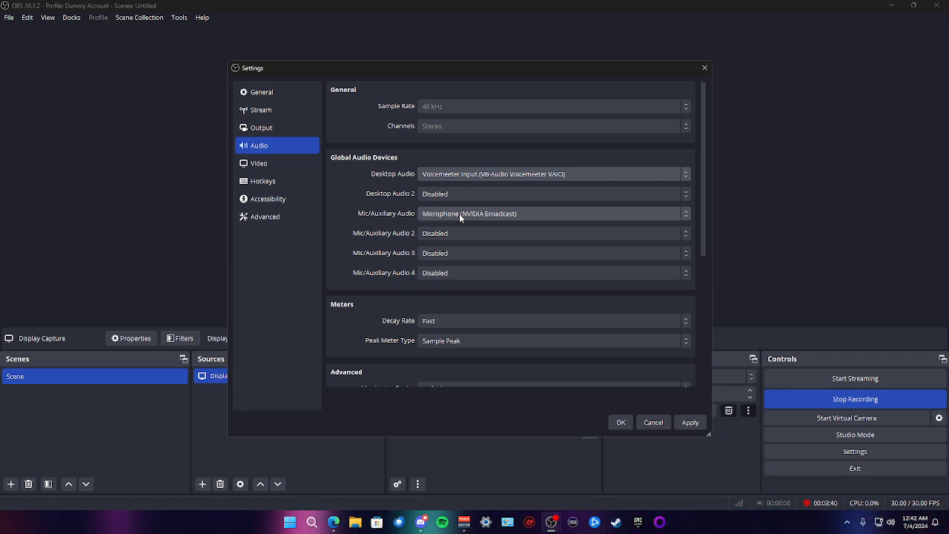
# Choose Microphone (NVIDIA Broadcast) as the Mic/Auxiliary Audio device and apply the audio settings
pyautogui.click(459, 213)
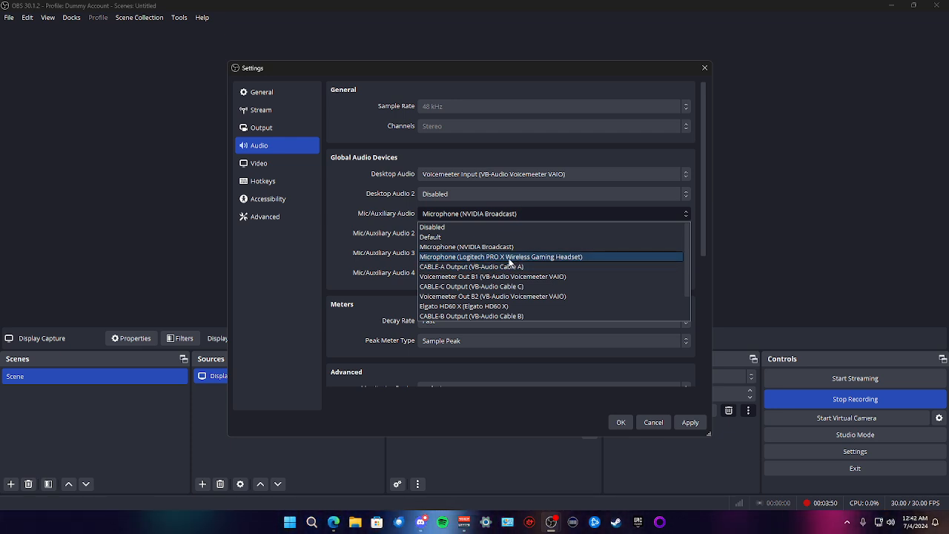
pyautogui.scroll(-1, 509, 261)
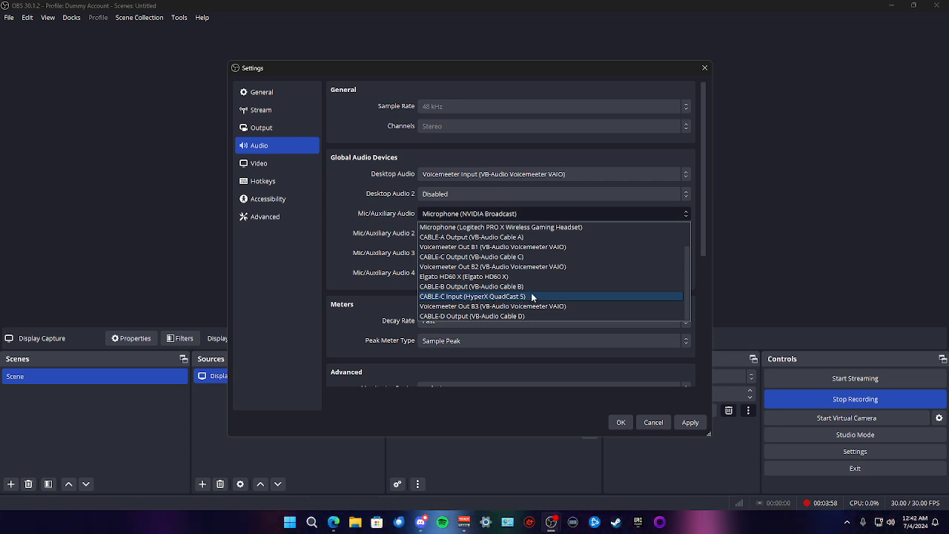
pyautogui.scroll(1, 531, 292)
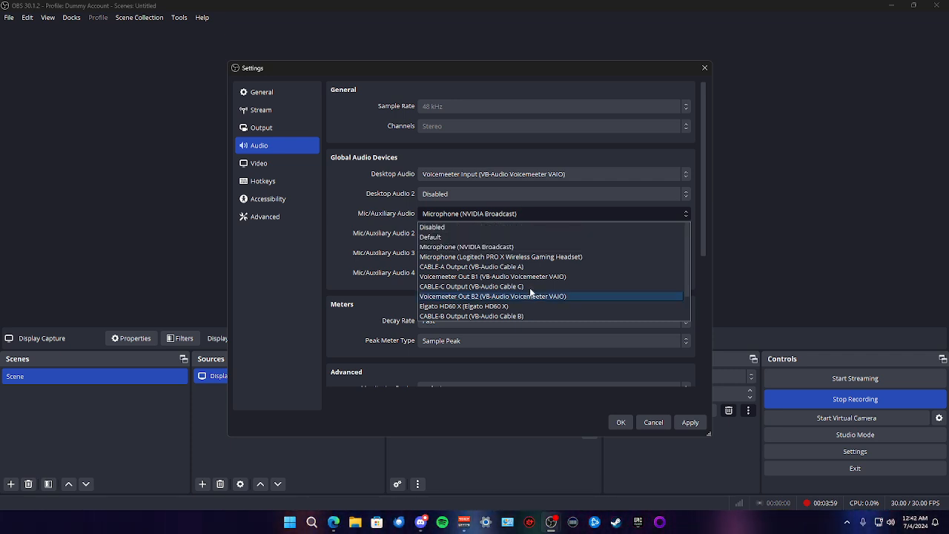
pyautogui.click(472, 247)
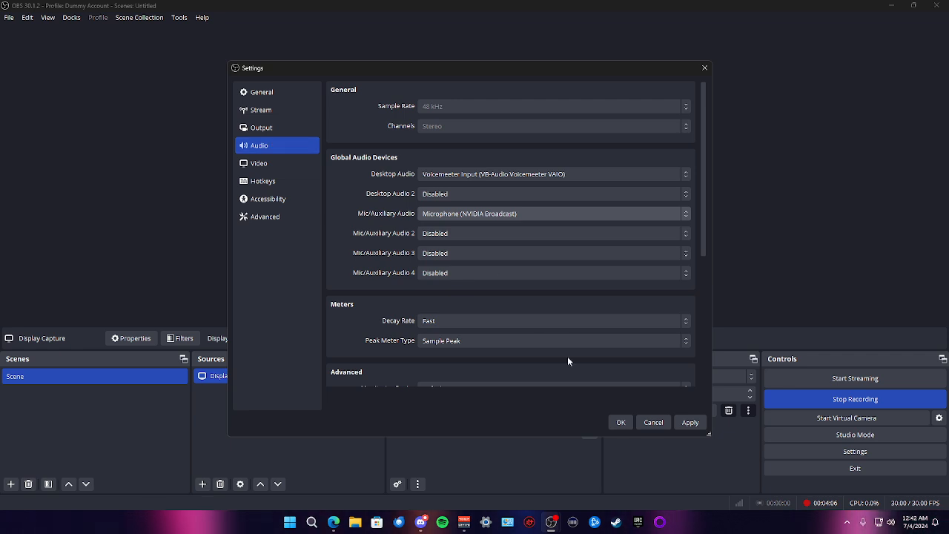
pyautogui.click(690, 422)
pyautogui.click(621, 422)
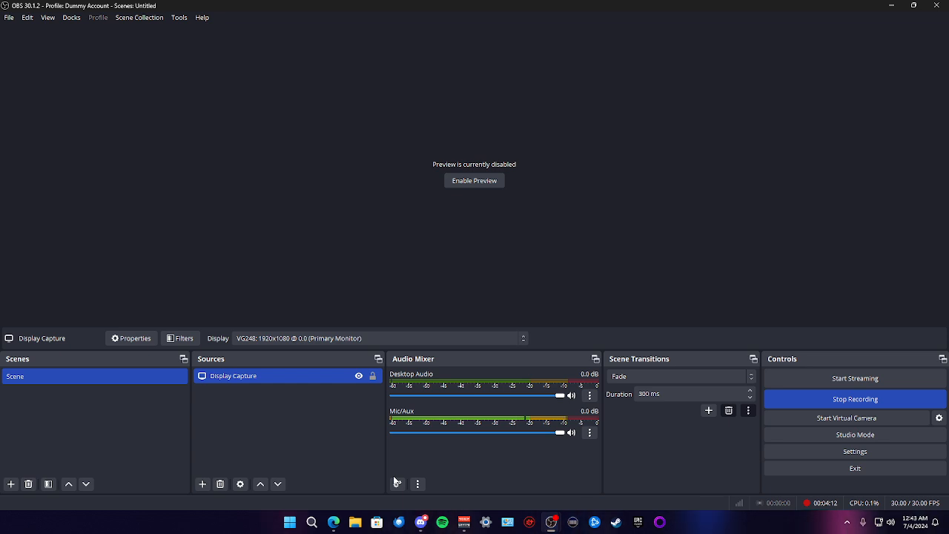
# Add a new Application Audio Capture (BETA) source named Discord to the scene
pyautogui.click(202, 483)
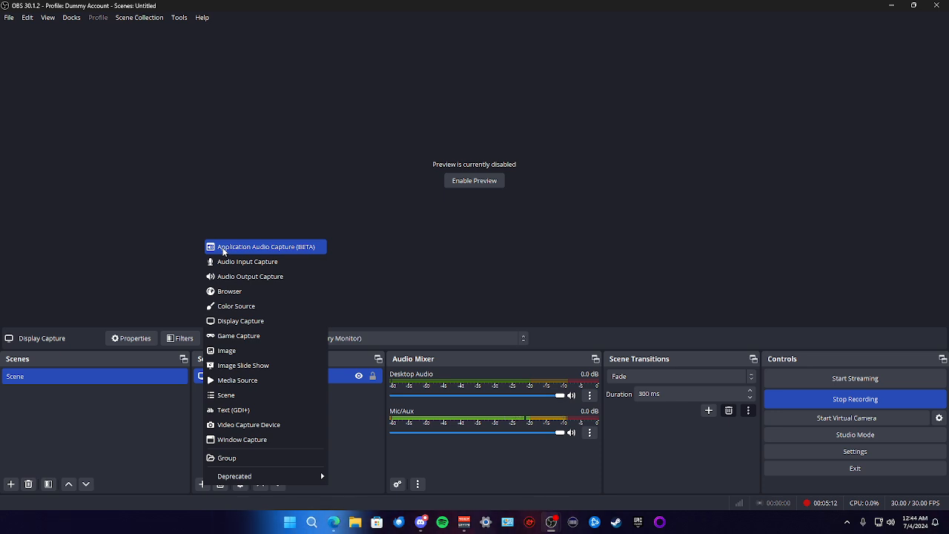
pyautogui.click(223, 249)
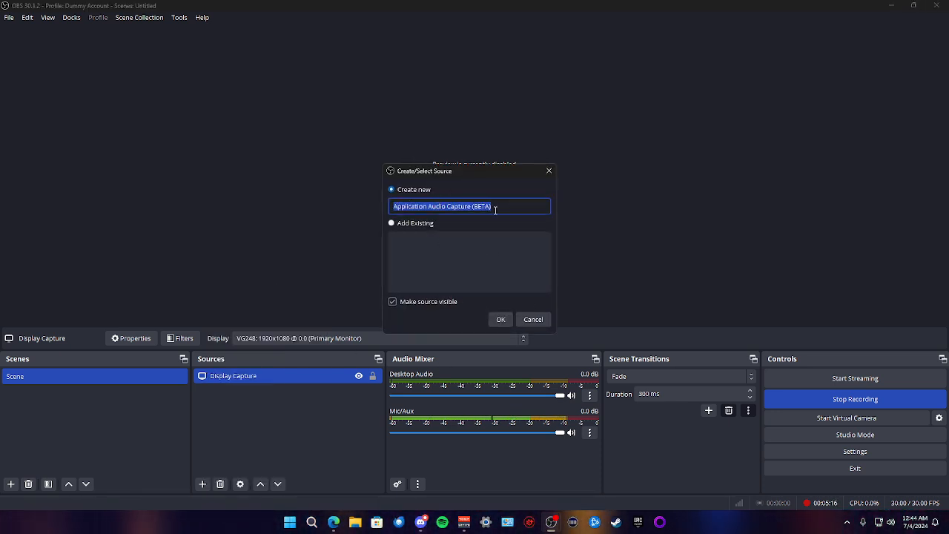
pyautogui.write('Discor')
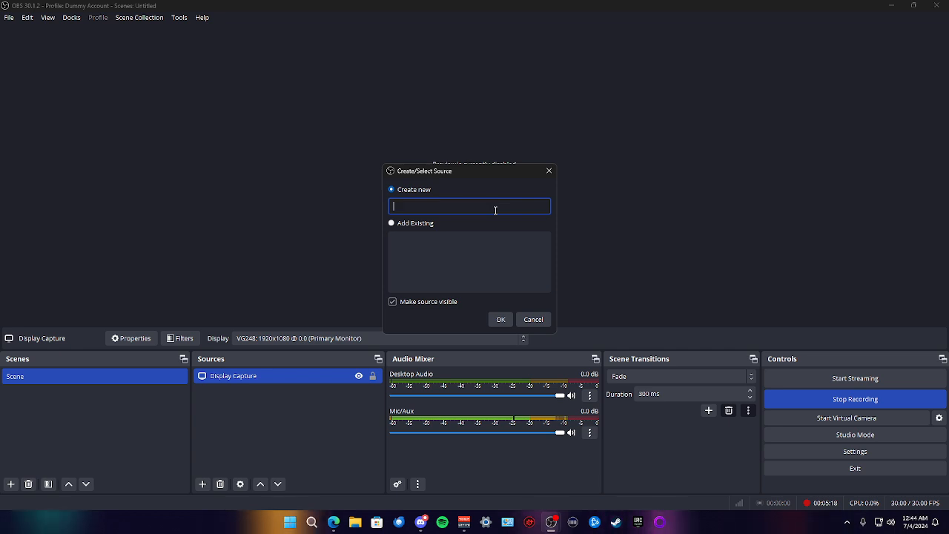
pyautogui.write('d')
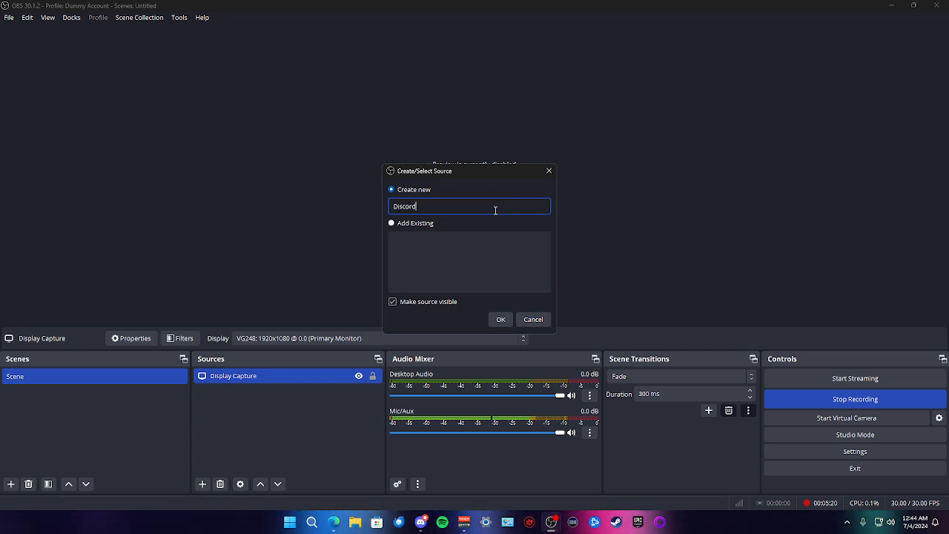
pyautogui.press('Return')
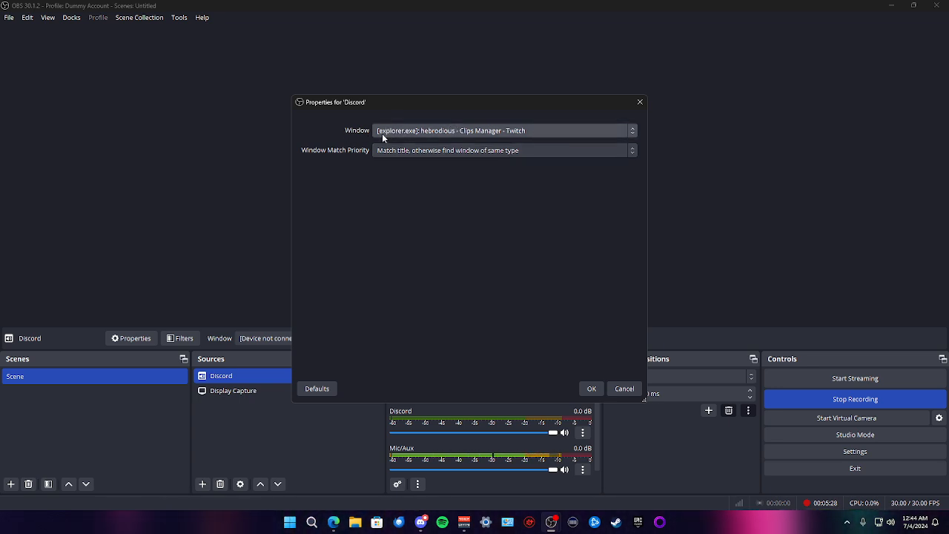
# Set the Discord source to capture the [Discord.exe] window, keeping the match priority "Match title, otherwise find window of same type"
pyautogui.click(572, 153)
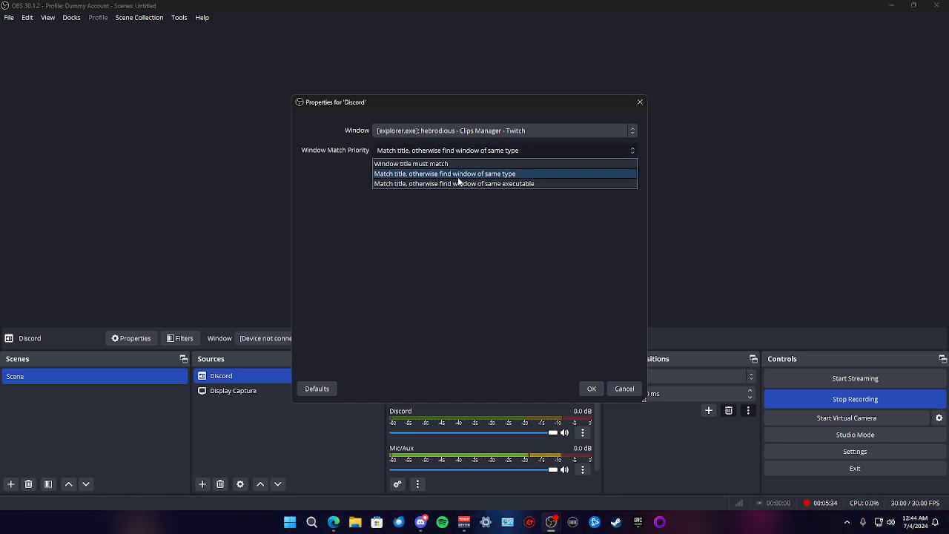
pyautogui.click(622, 149)
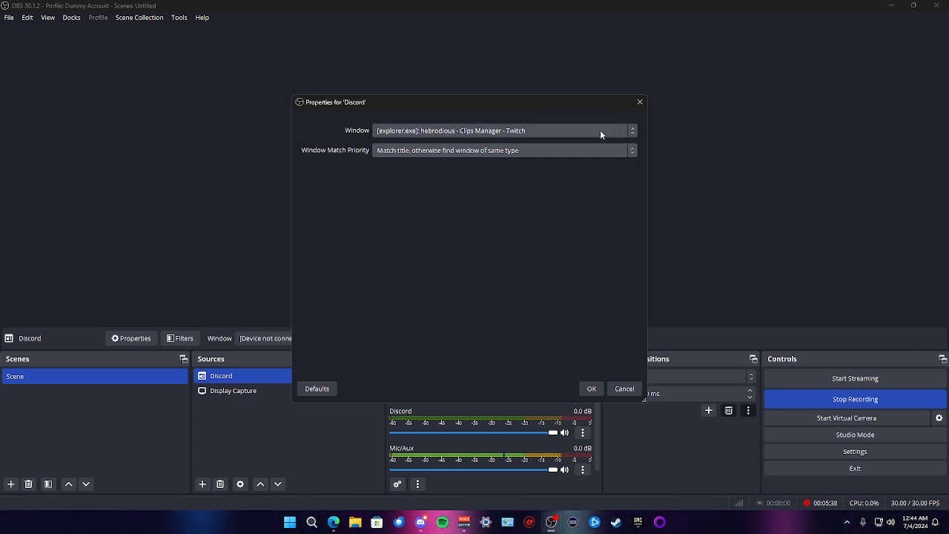
pyautogui.click(600, 129)
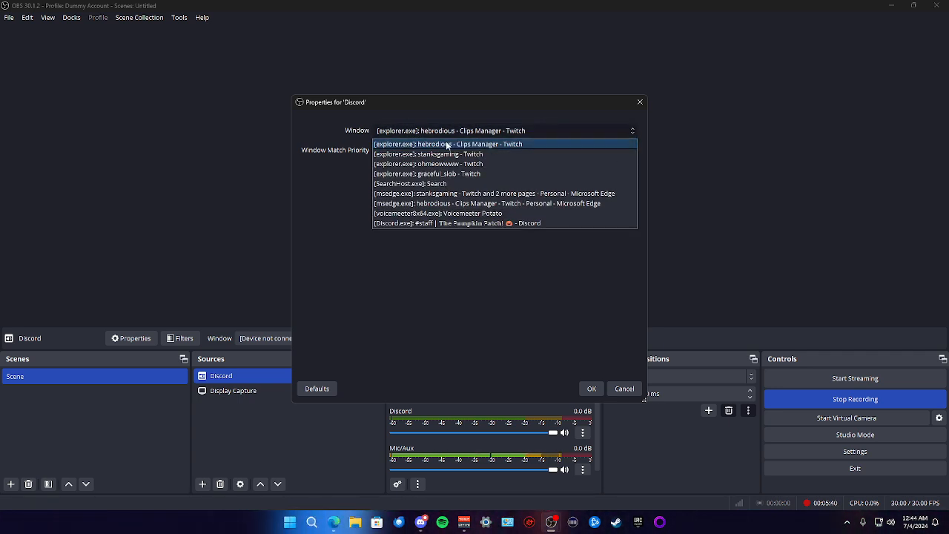
pyautogui.click(470, 224)
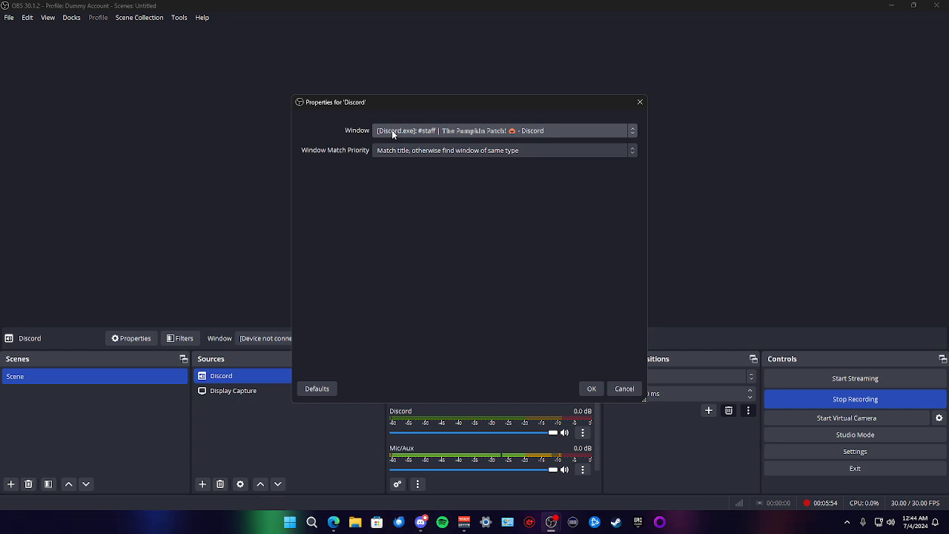
pyautogui.click(391, 129)
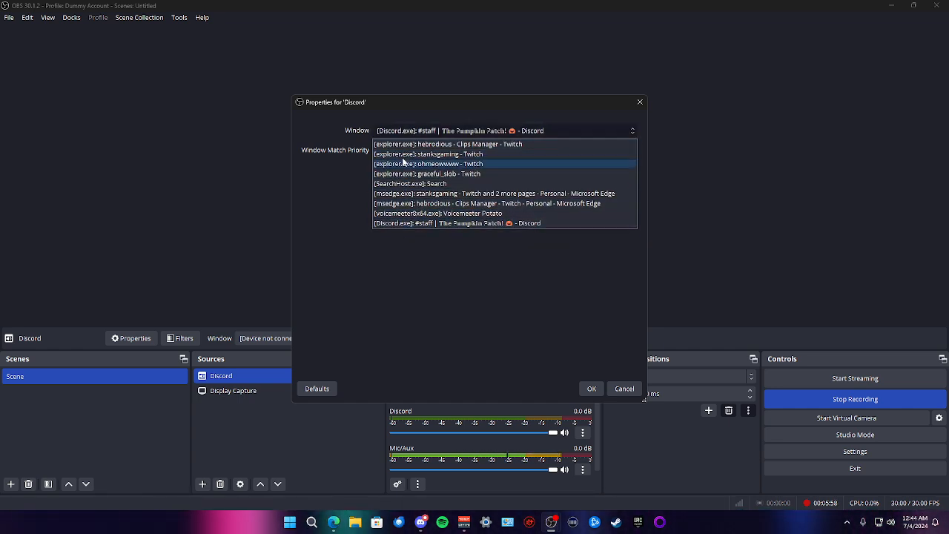
pyautogui.click(421, 134)
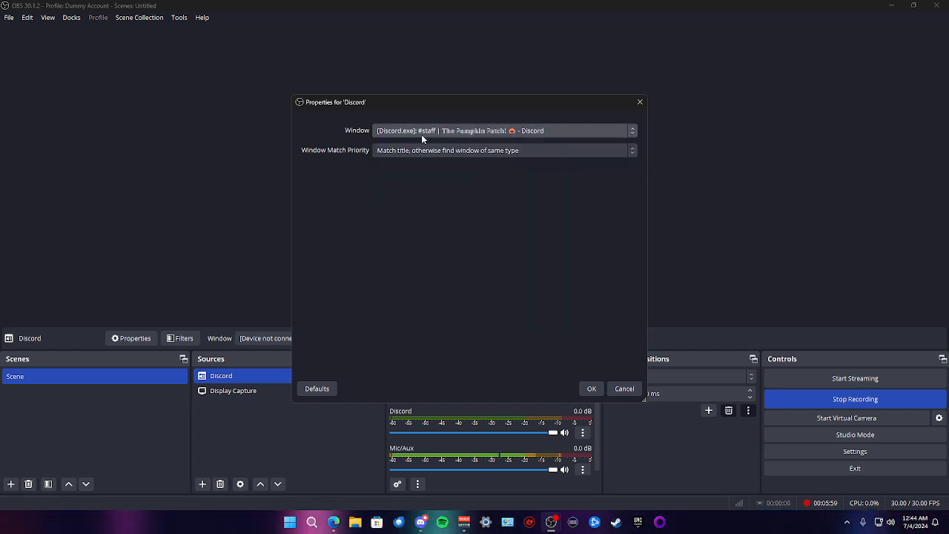
pyautogui.click(590, 389)
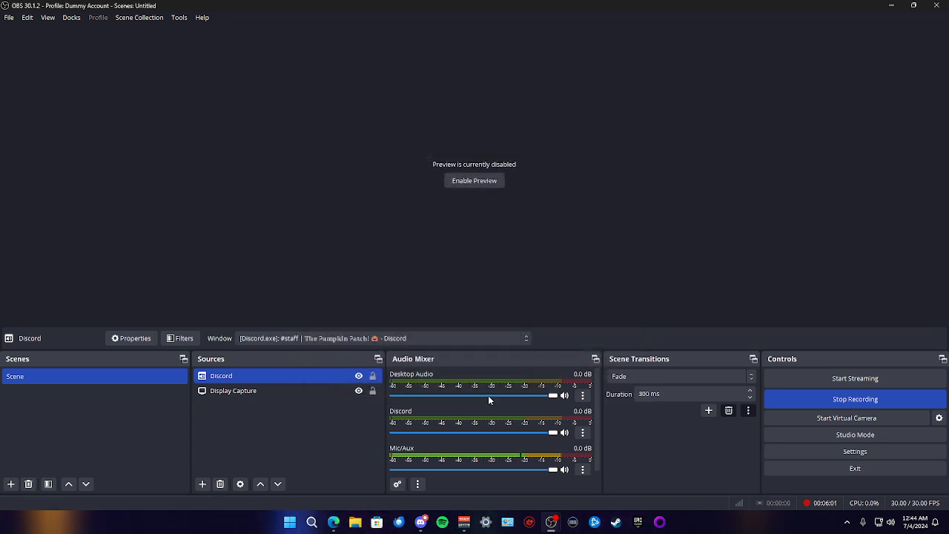
pyautogui.click(201, 484)
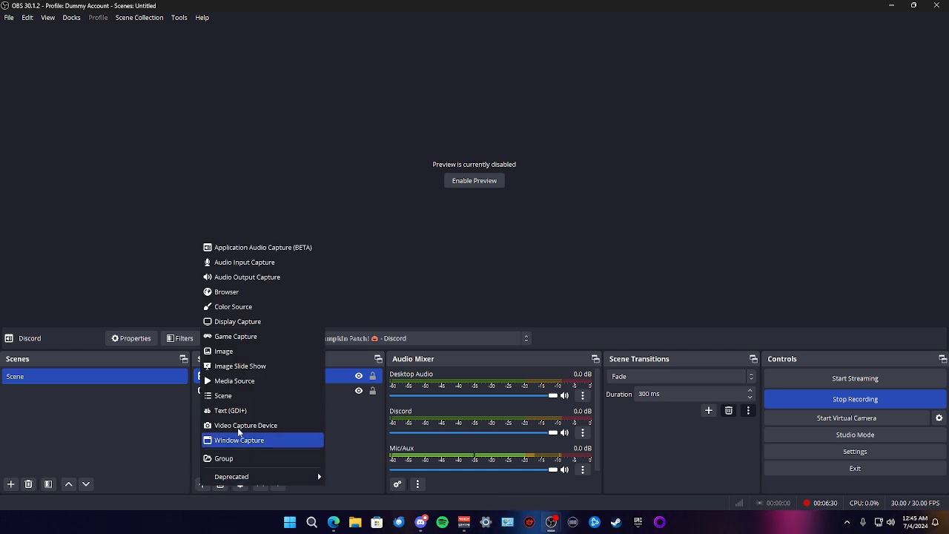
pyautogui.click(265, 264)
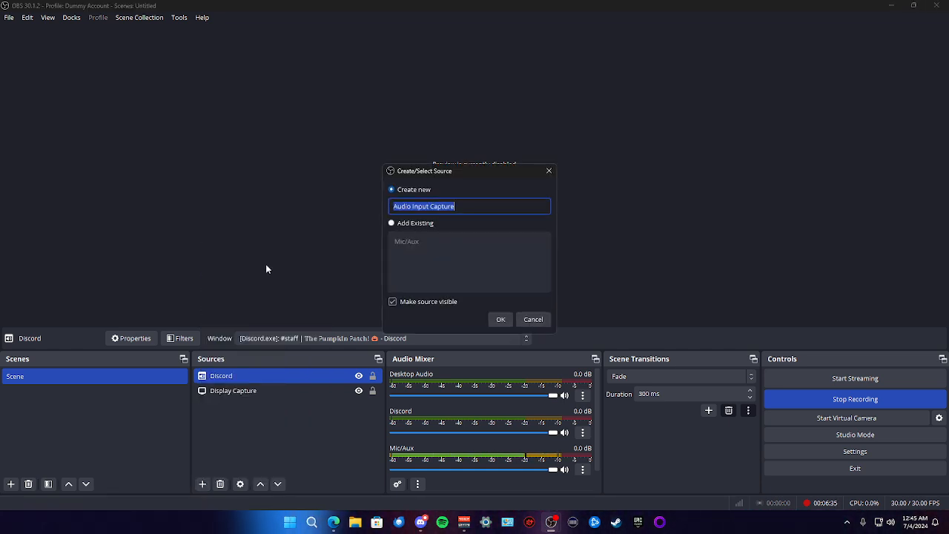
pyautogui.click(392, 223)
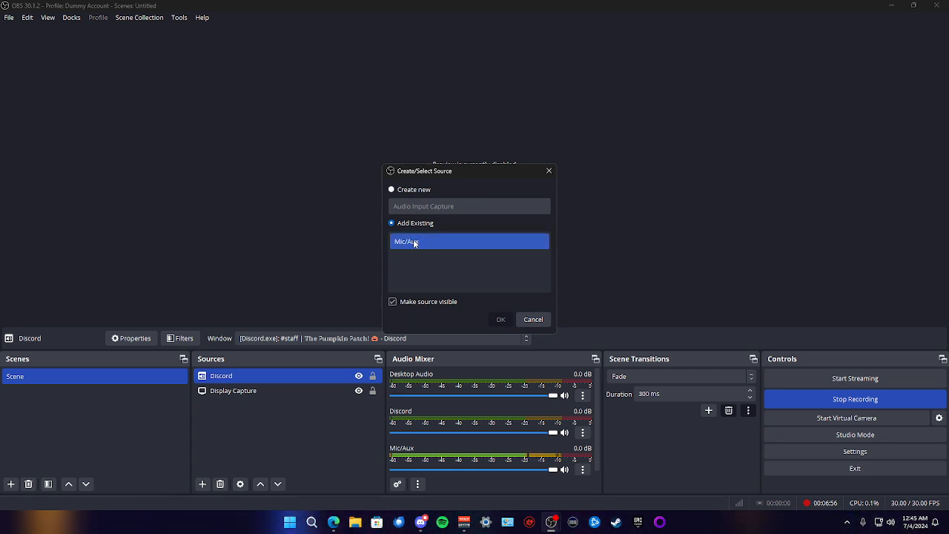
pyautogui.click(533, 319)
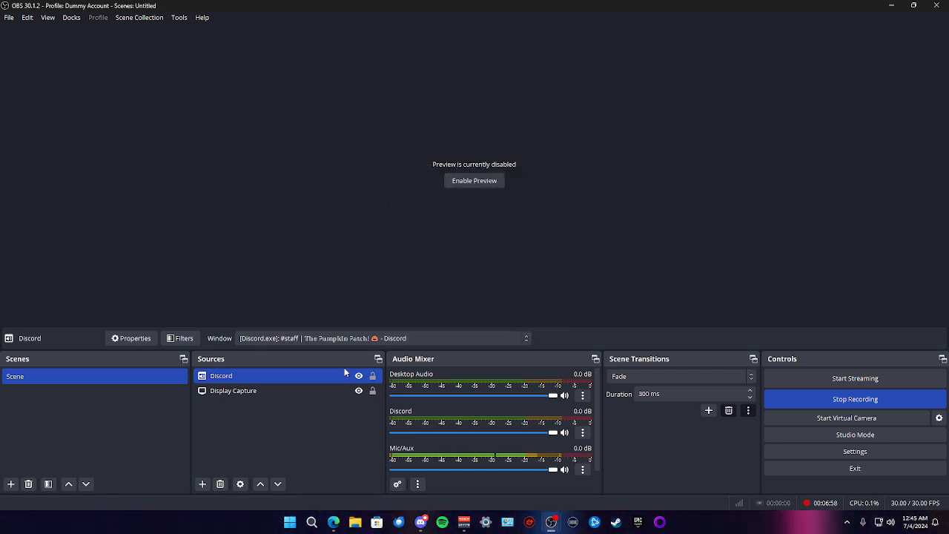
# Add a new Audio Output Capture source to the scene, keeping the name Audio Output Capture
pyautogui.click(202, 484)
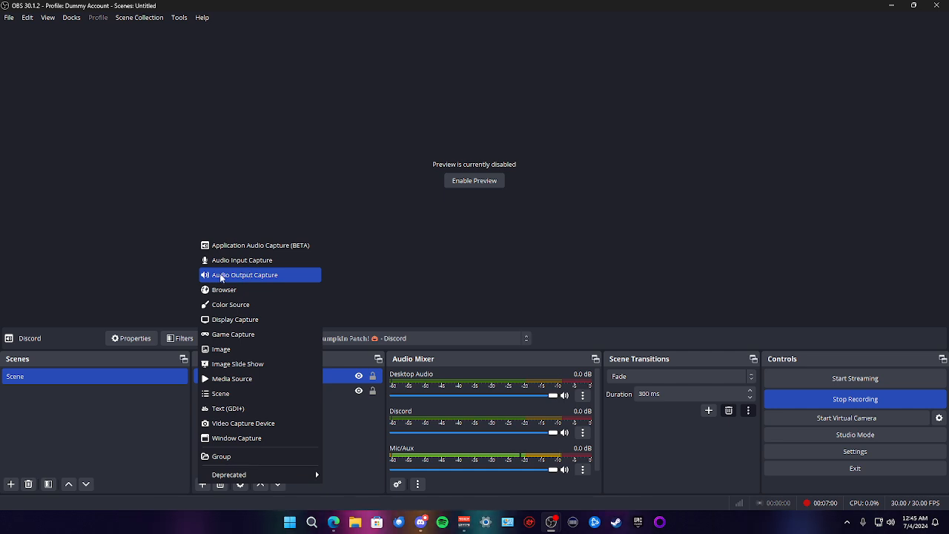
pyautogui.click(285, 277)
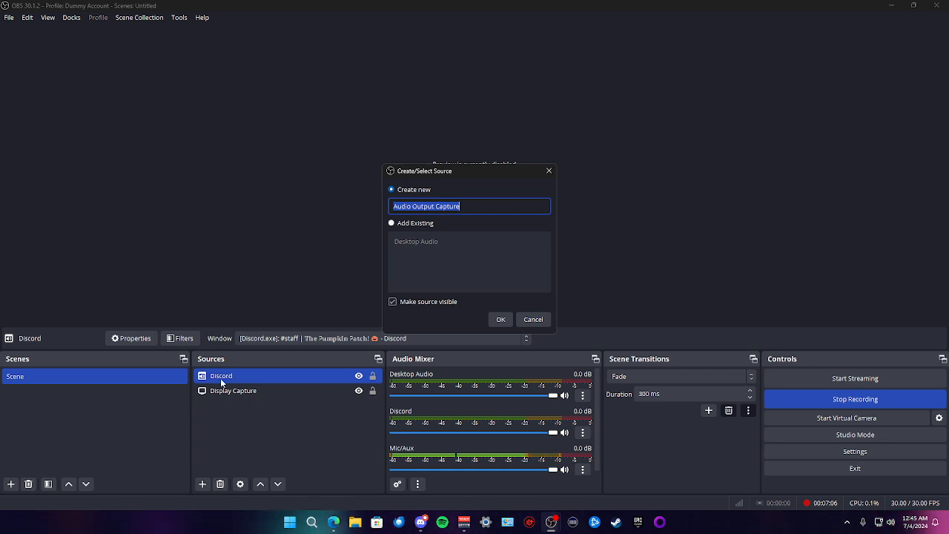
pyautogui.click(391, 224)
pyautogui.click(422, 242)
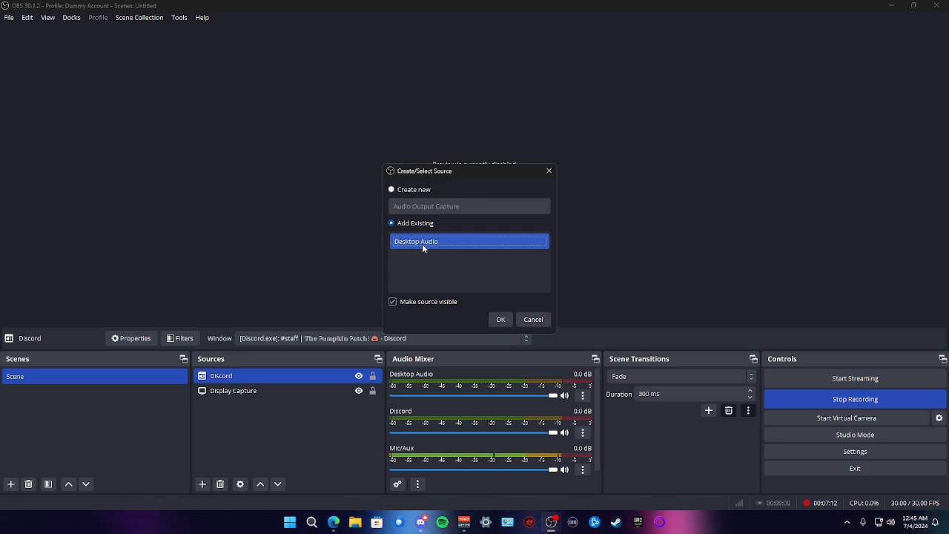
pyautogui.click(392, 190)
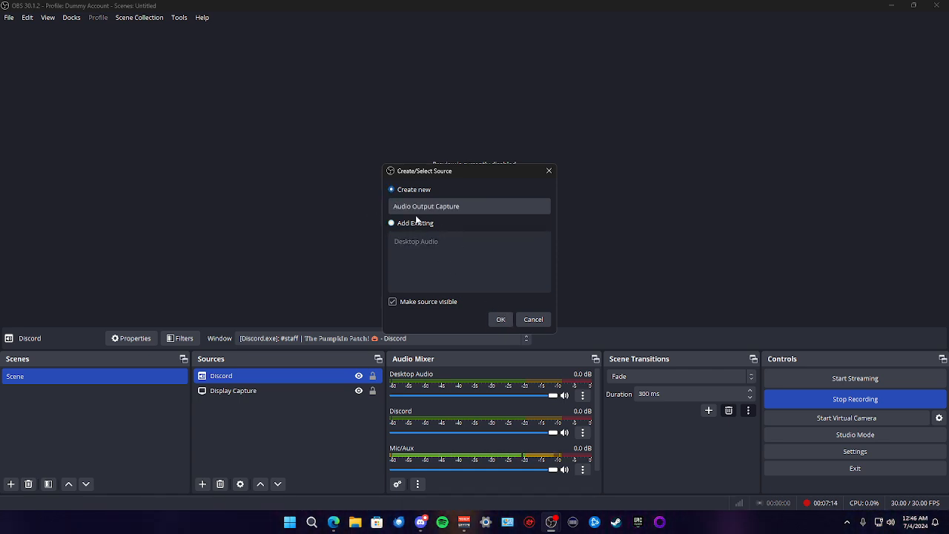
pyautogui.moveTo(460, 215); pyautogui.dragTo(378, 206)
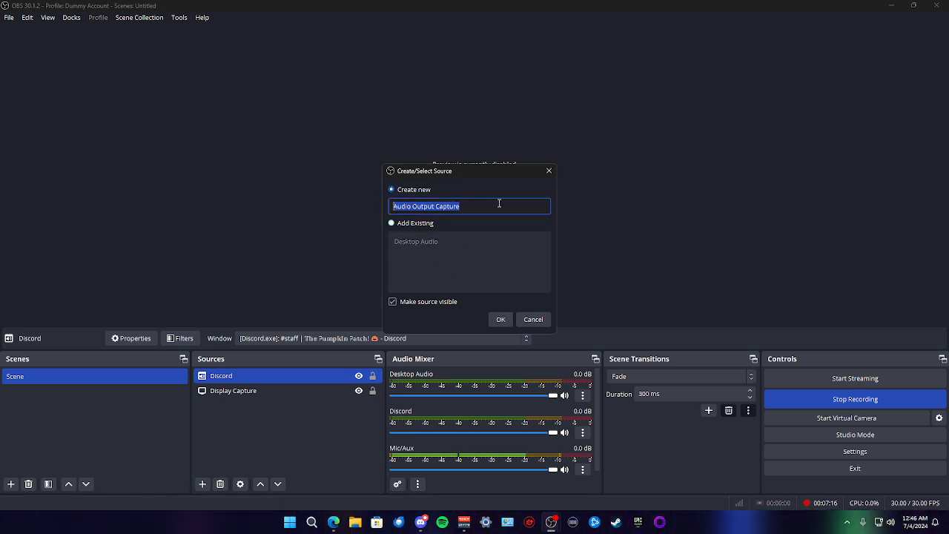
pyautogui.click(481, 190)
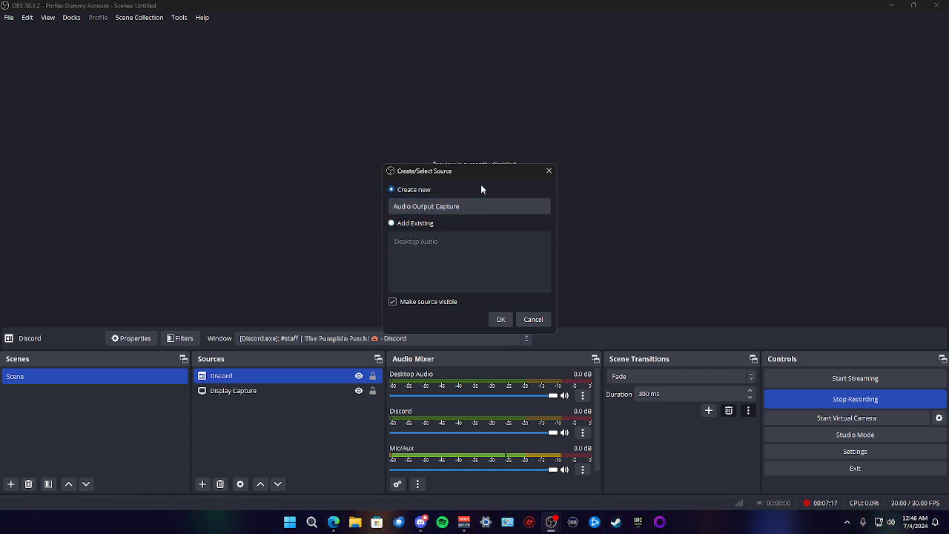
pyautogui.click(508, 323)
# Try CABLE-C Input (VB-Audio Cable C) as the Audio Output Capture device, return it to Default and cancel the properties
pyautogui.click(376, 132)
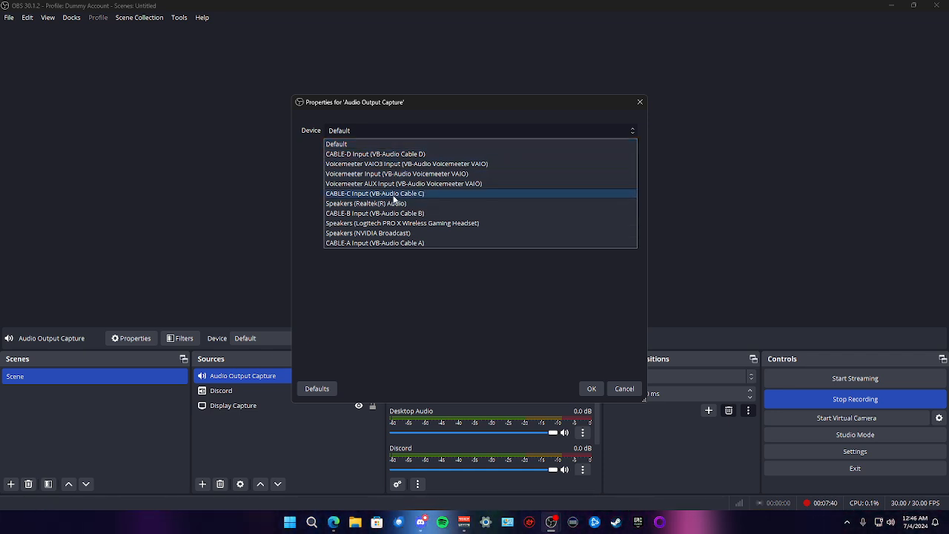
pyautogui.click(392, 194)
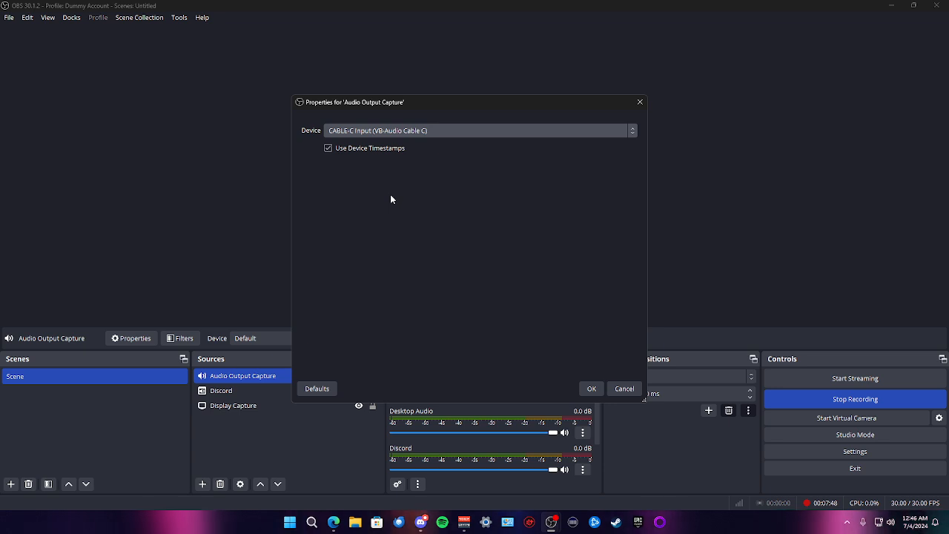
pyautogui.click(500, 130)
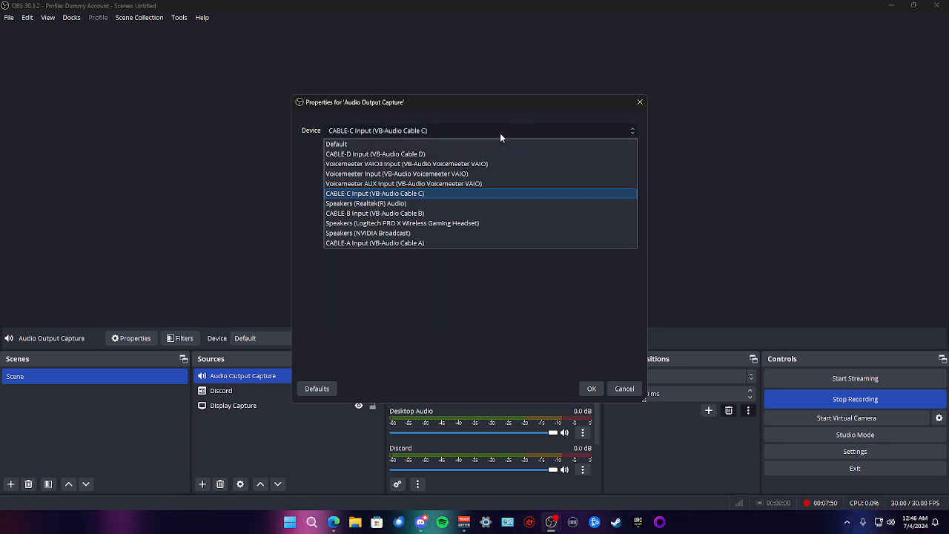
pyautogui.click(460, 144)
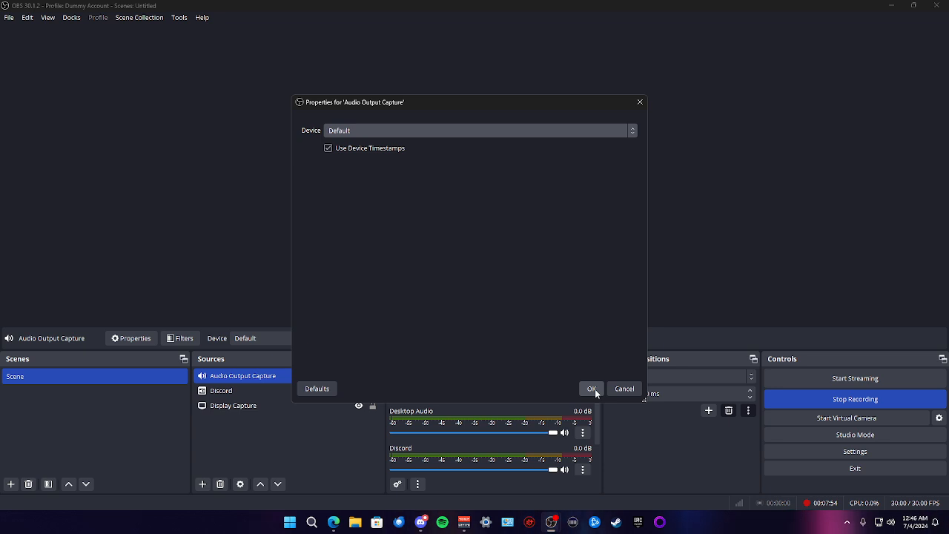
pyautogui.click(623, 389)
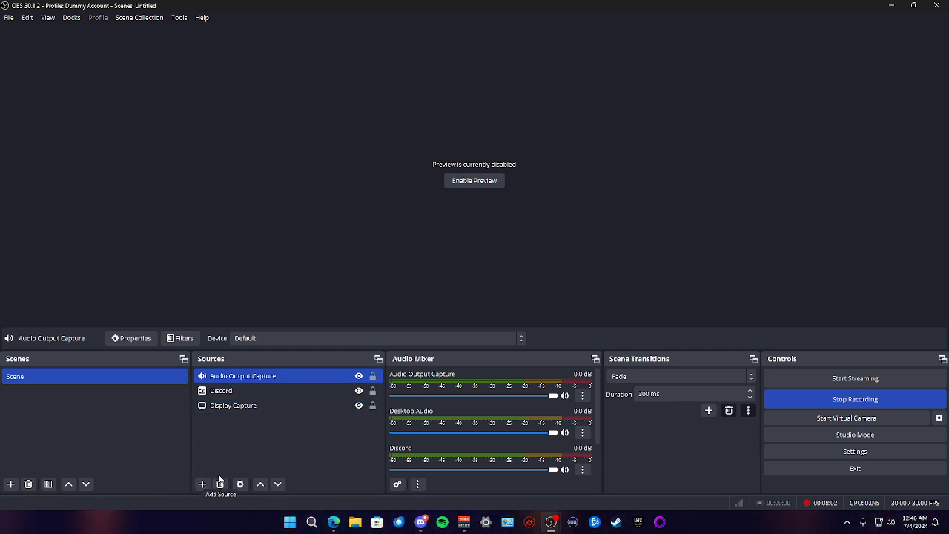
# Check the streaming Audio Track and Twitch VOD Track assignments in the output settings
pyautogui.click(812, 449)
pyautogui.click(272, 130)
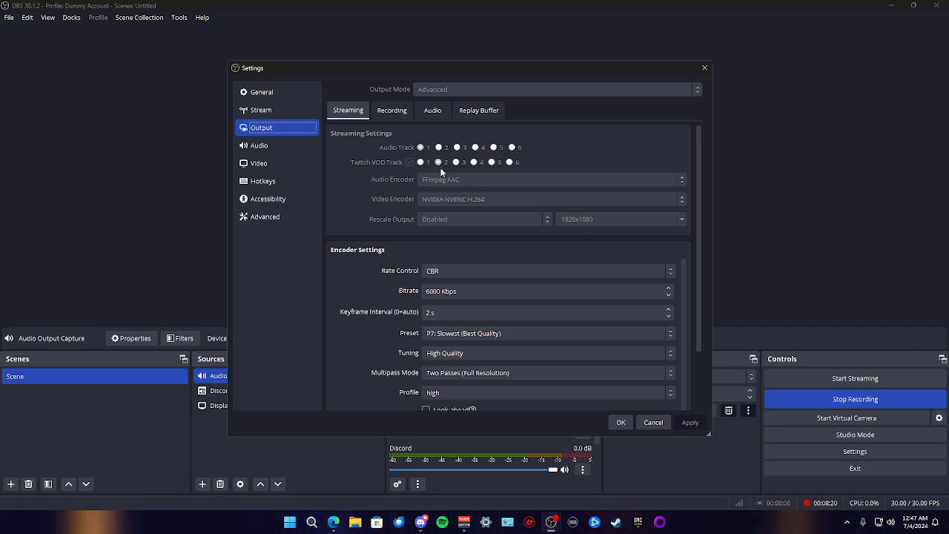
pyautogui.click(622, 422)
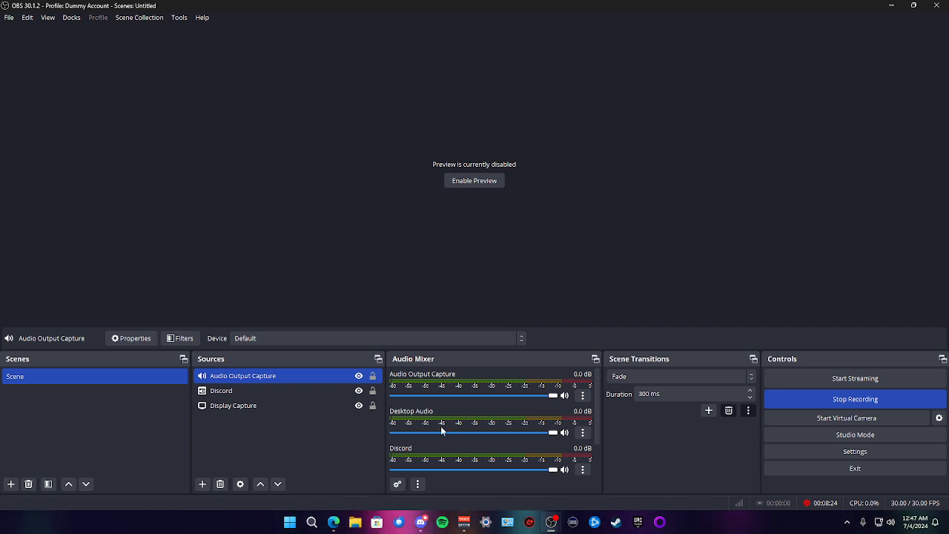
# Review the track assignments of all active audio sources in the Advanced Audio Properties
pyautogui.scroll(-2, 400, 378)
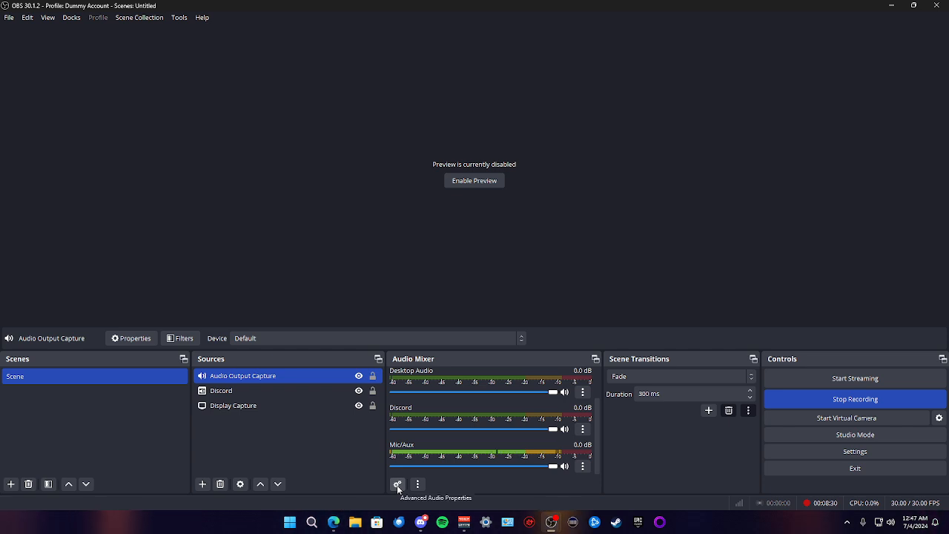
pyautogui.click(397, 485)
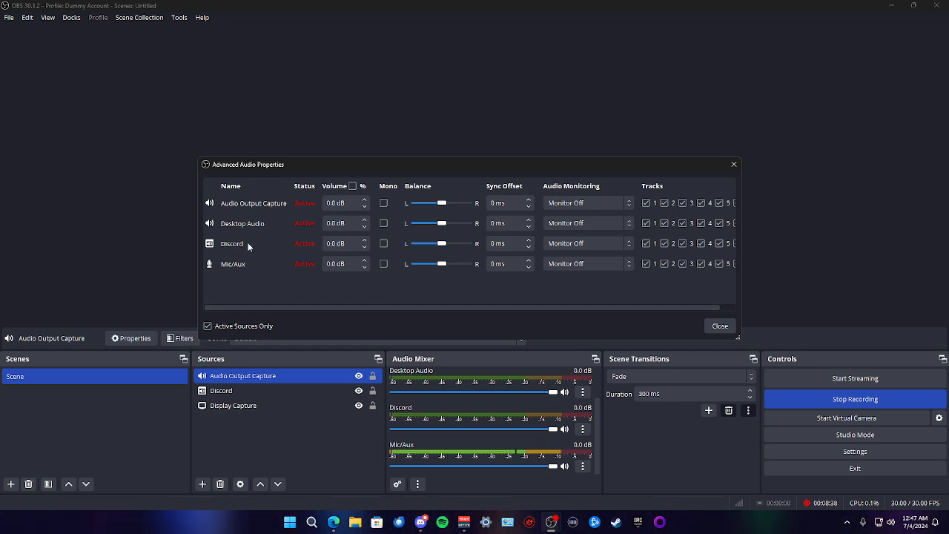
pyautogui.moveTo(379, 308); pyautogui.dragTo(429, 304)
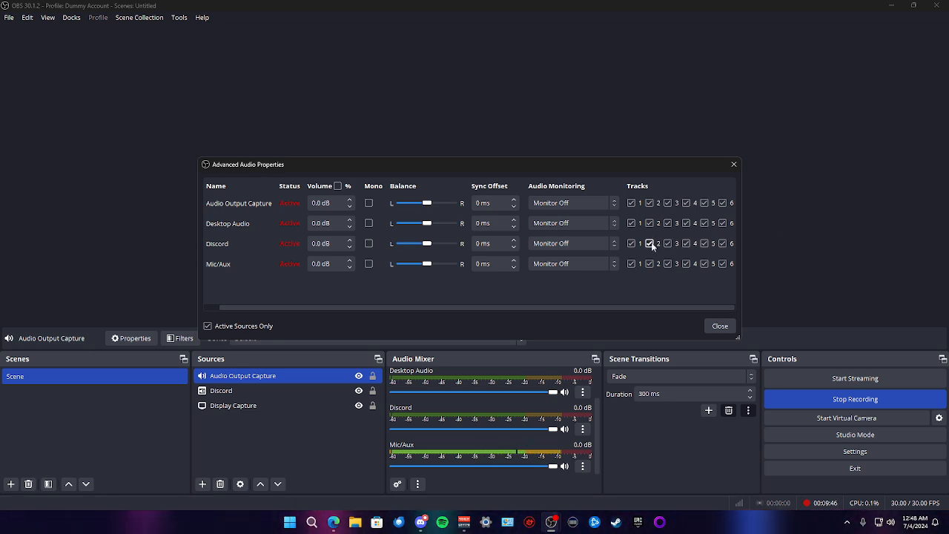
pyautogui.click(721, 327)
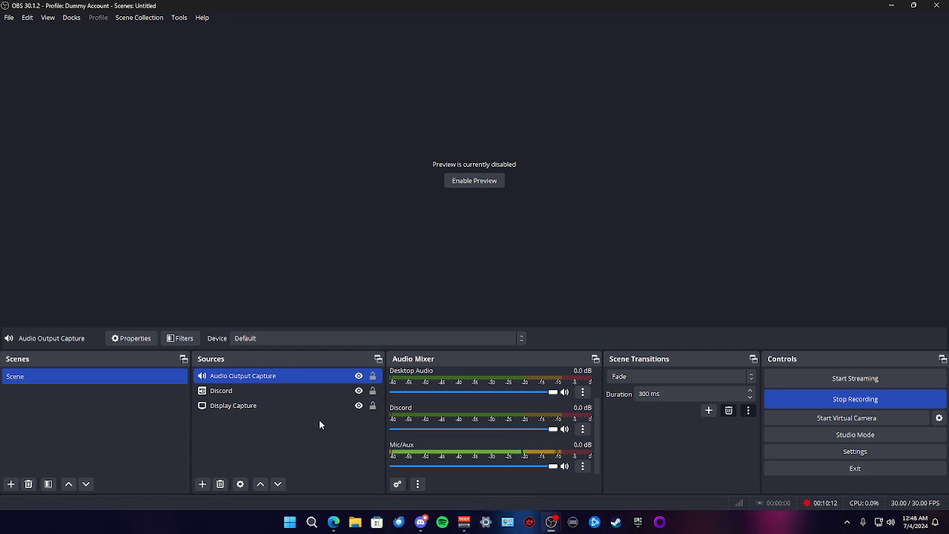
pyautogui.keyDown('ctrl'); pyautogui.click(311, 393); pyautogui.keyUp('ctrl')
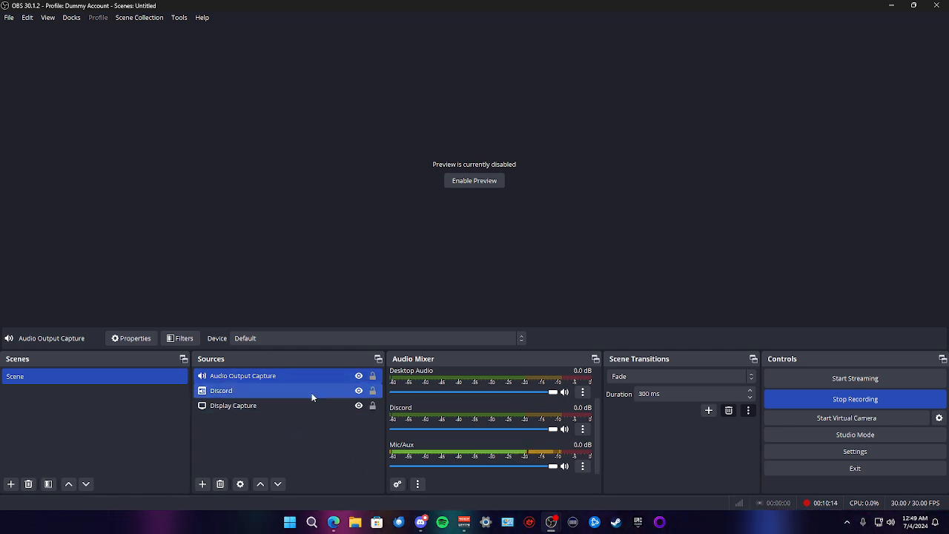
pyautogui.keyDown('ctrl'); pyautogui.click(311, 393); pyautogui.keyUp('ctrl')
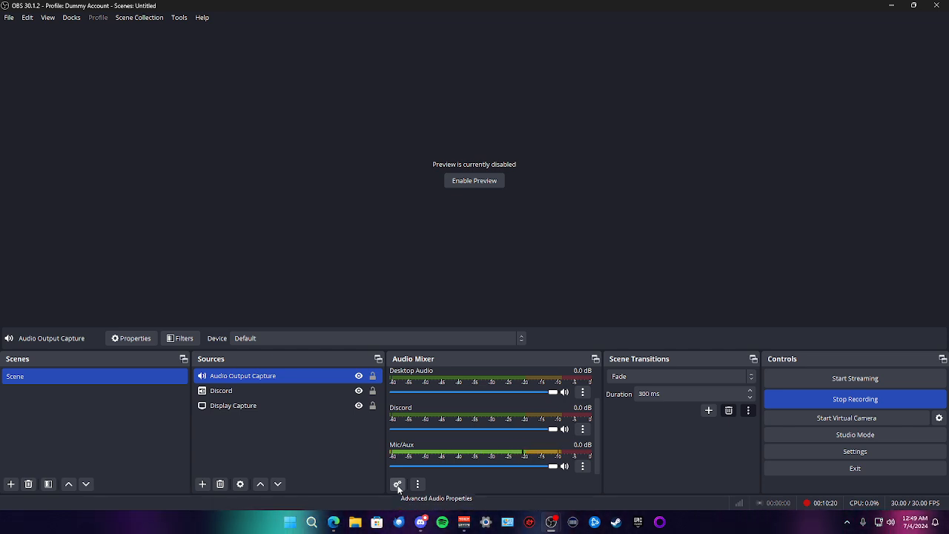
# Mute and unmute Mic/Aux and Discord in the mixer, and try lowering Discord's volume before restoring it to 0.0 dB
pyautogui.click(565, 466)
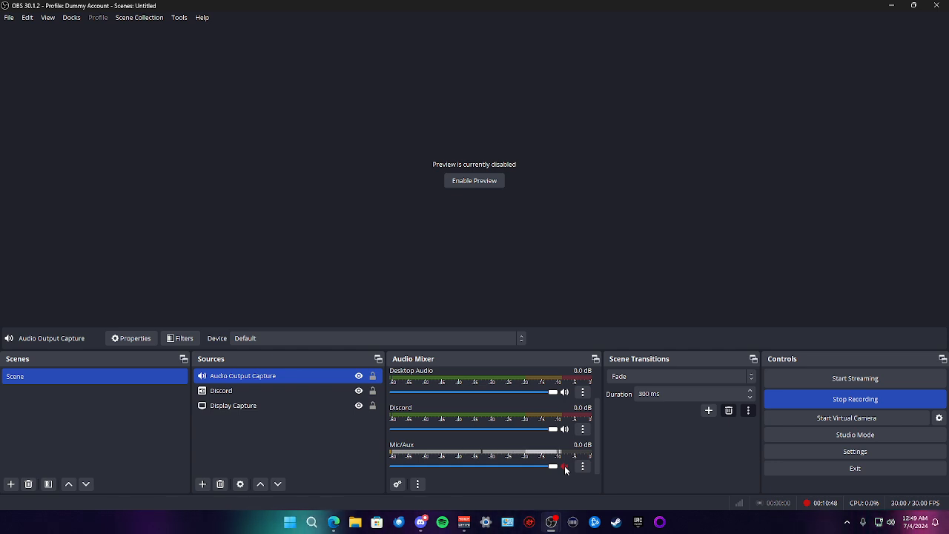
pyautogui.click(564, 466)
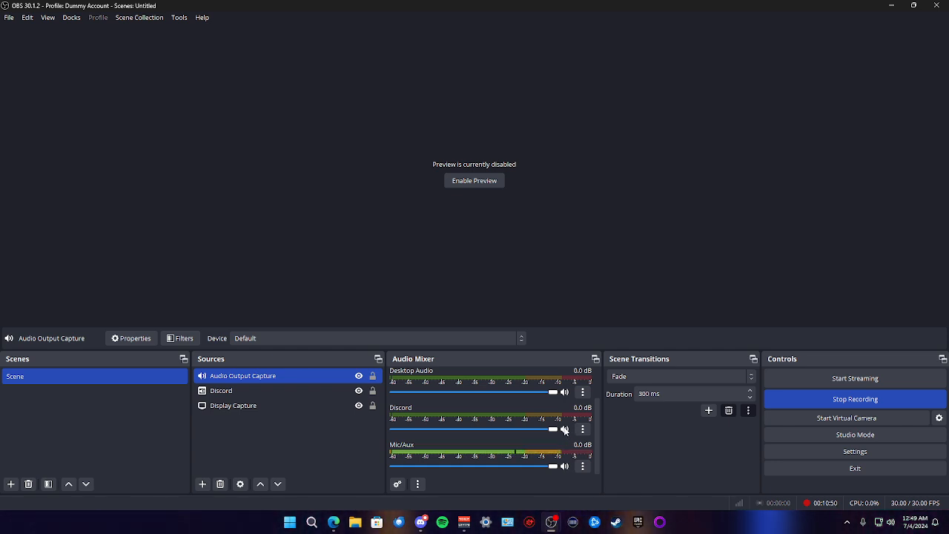
pyautogui.click(564, 430)
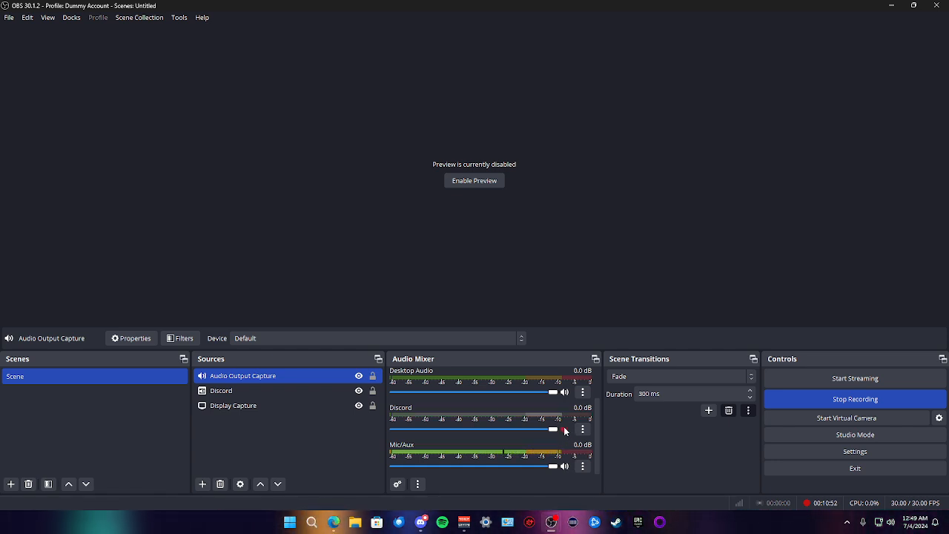
pyautogui.click(564, 429)
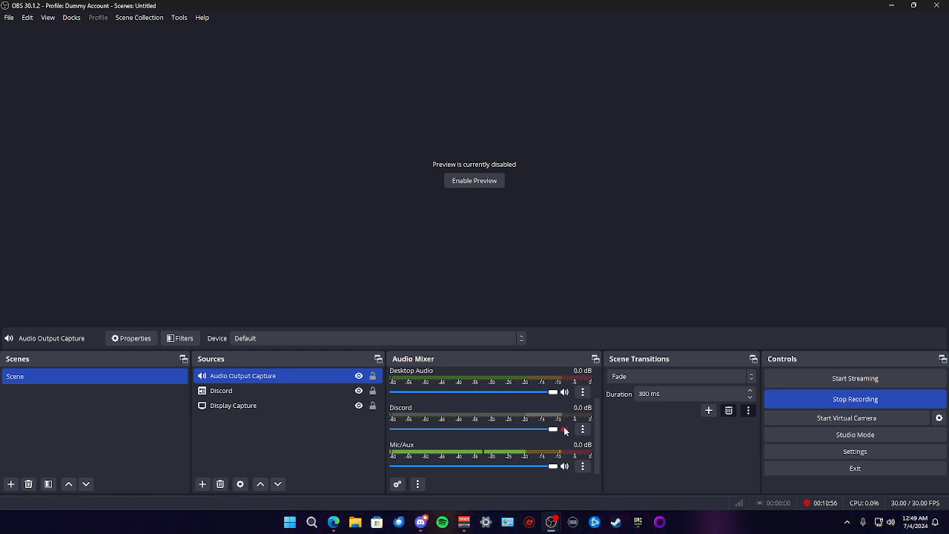
pyautogui.moveTo(557, 430); pyautogui.dragTo(509, 438)
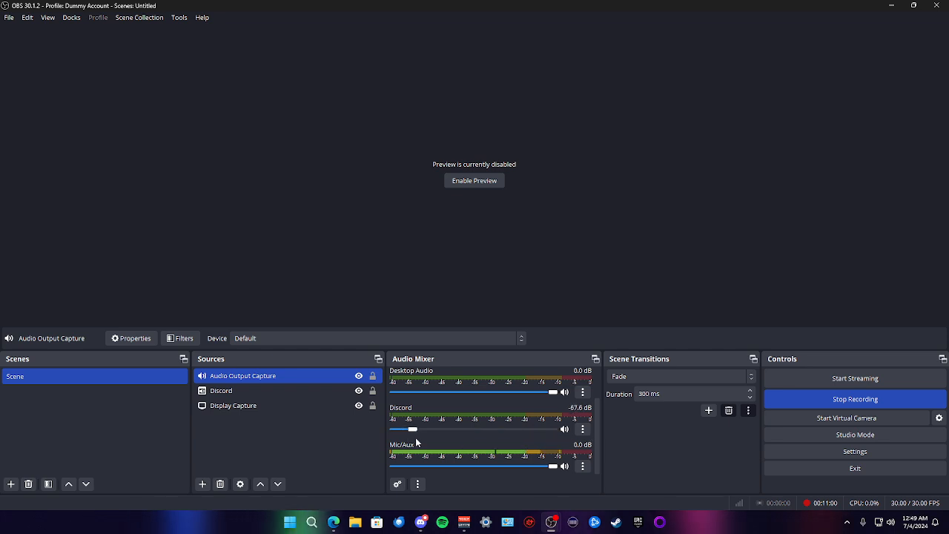
pyautogui.moveTo(416, 438); pyautogui.dragTo(400, 441)
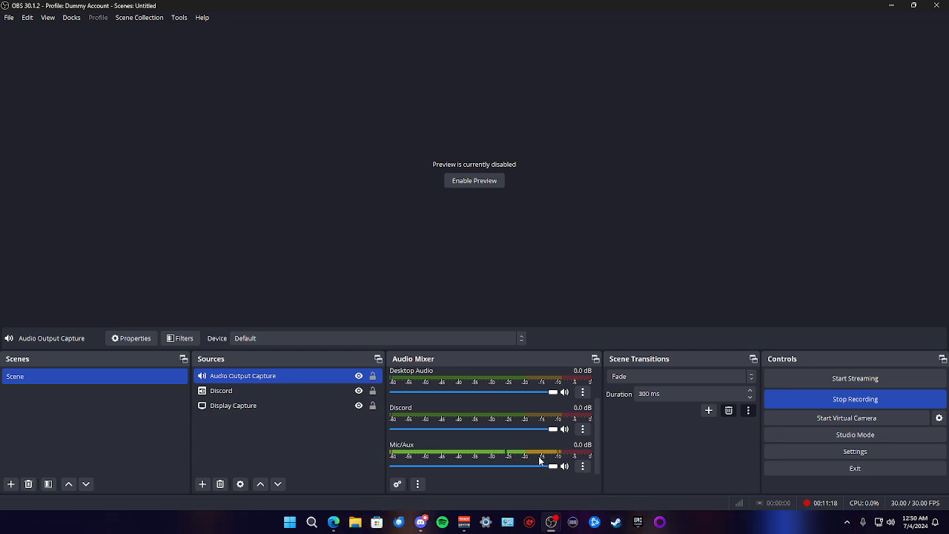
# Examine the threshold and release of the Limiter filter on the Mic/Aux source
pyautogui.click(582, 466)
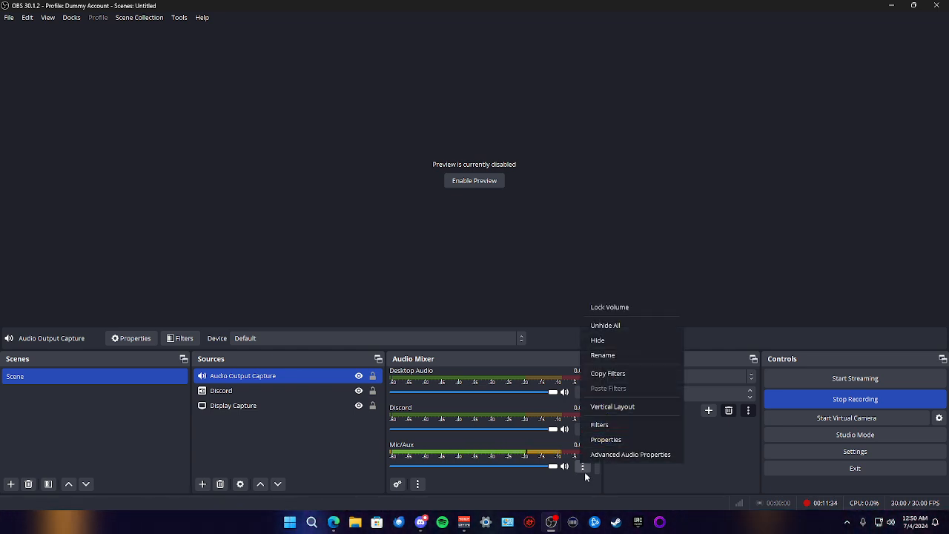
pyautogui.click(601, 425)
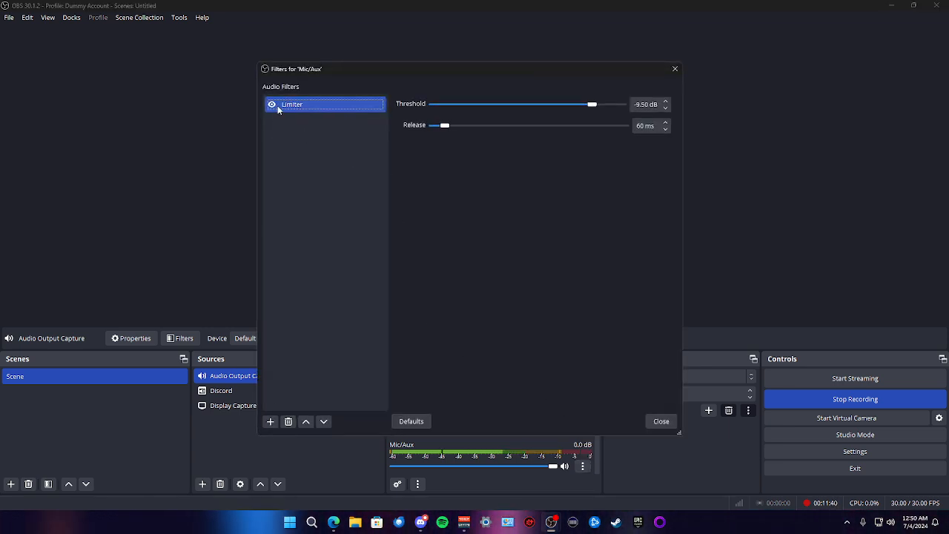
pyautogui.click(661, 421)
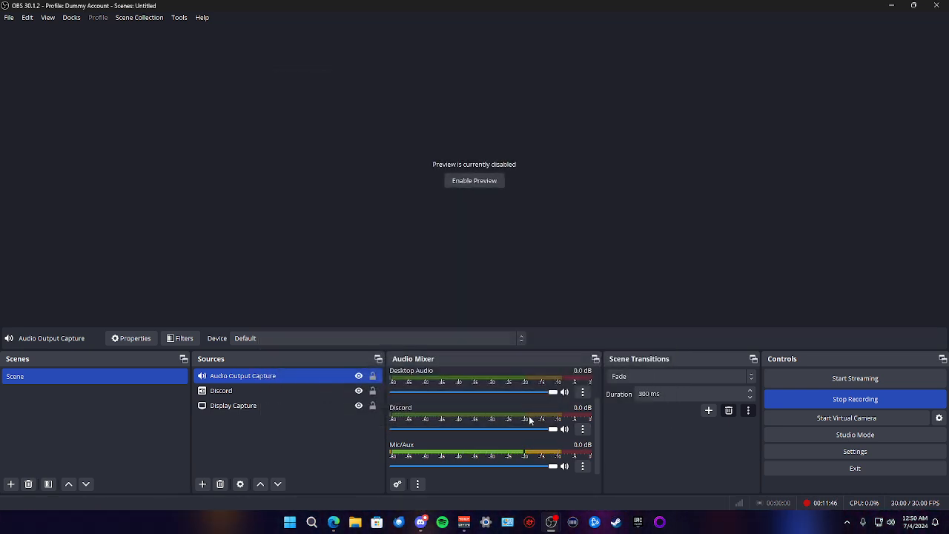
# Add a Limiter audio filter to the Discord source, keeping the name Limiter
pyautogui.click(582, 429)
pyautogui.click(606, 390)
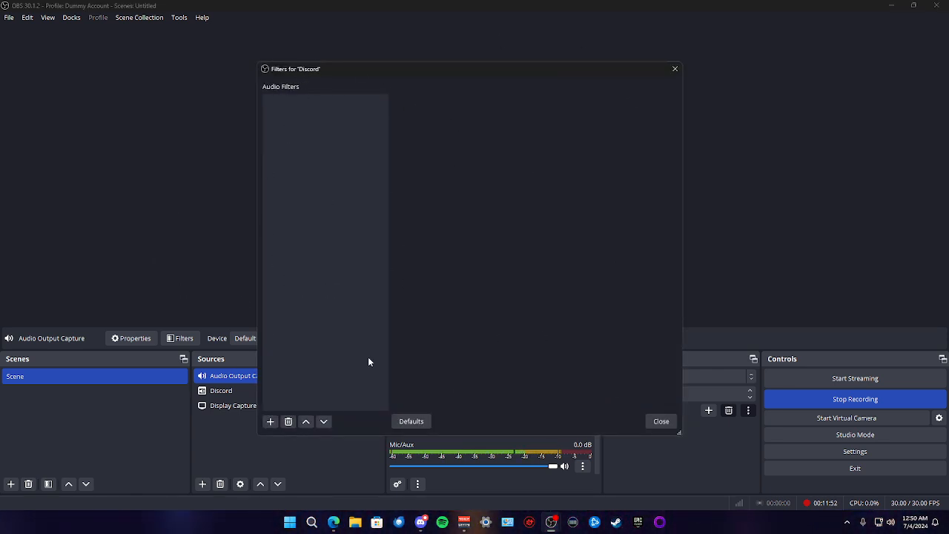
pyautogui.click(270, 422)
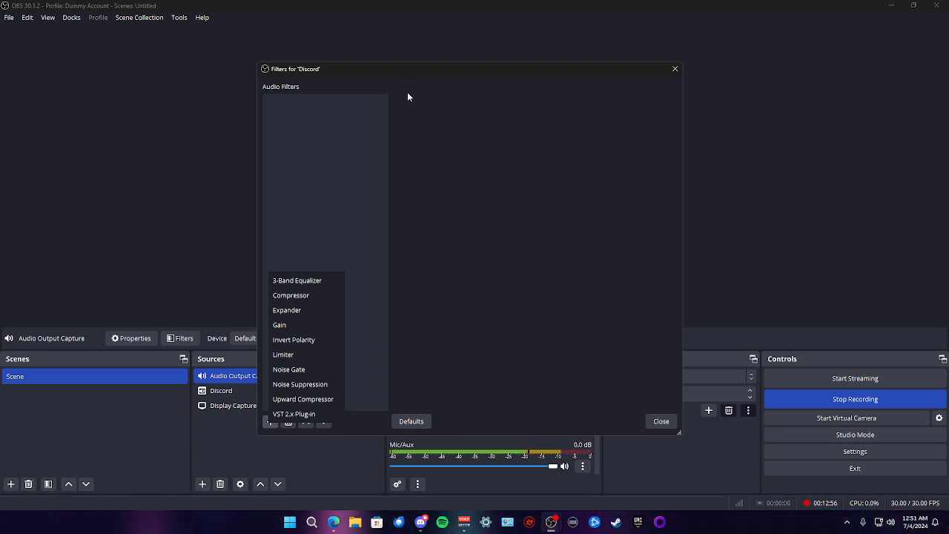
pyautogui.click(295, 355)
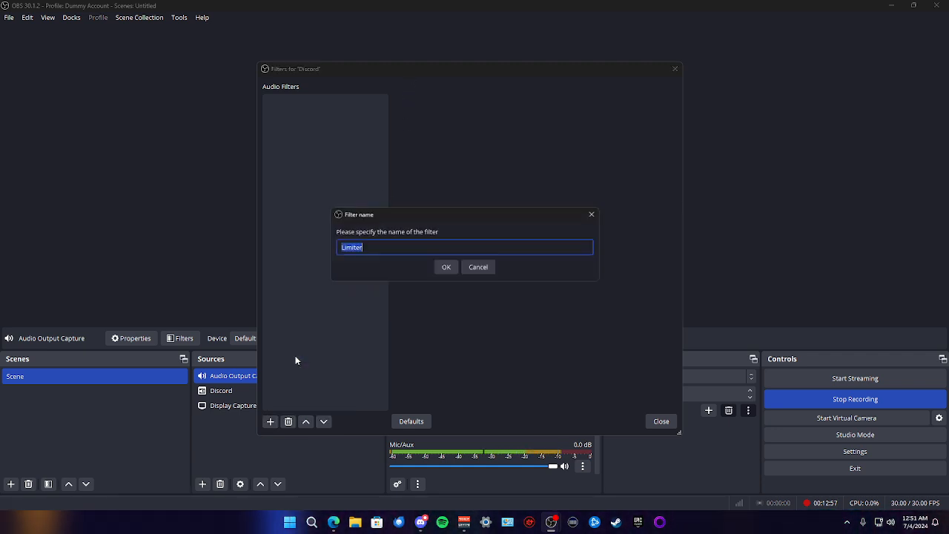
pyautogui.click(454, 270)
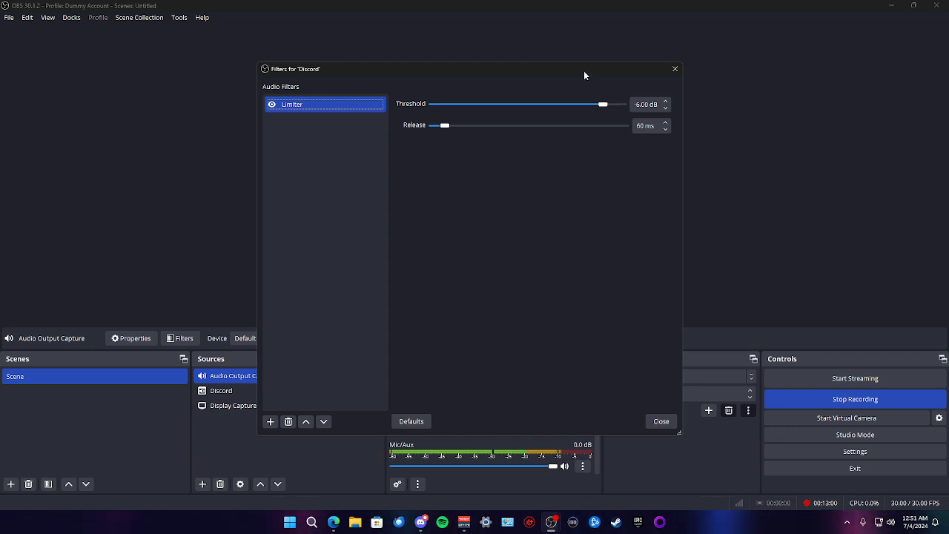
# Set the threshold of Discord's Limiter filter to -20.00 dB, with the filter window moved clear of the mixer meters
pyautogui.moveTo(583, 71); pyautogui.dragTo(591, 39)
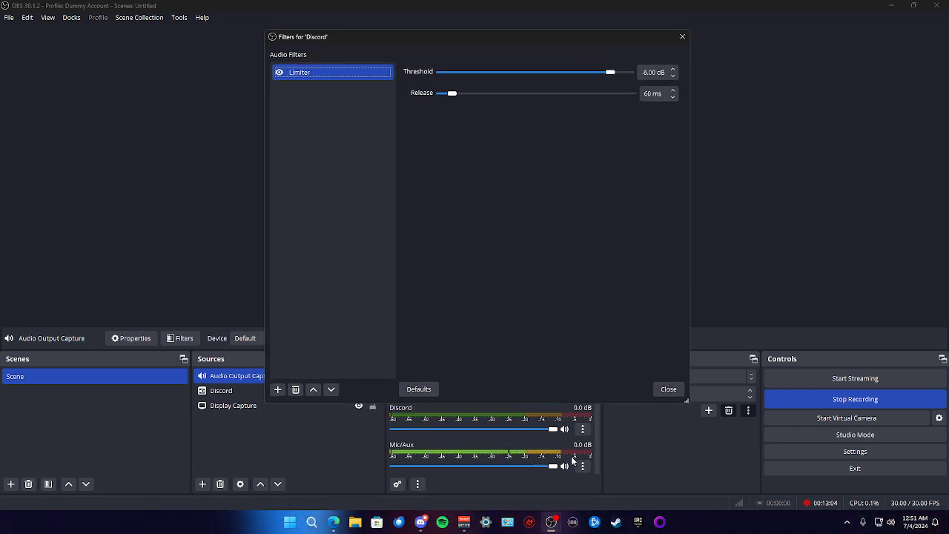
pyautogui.click(612, 73)
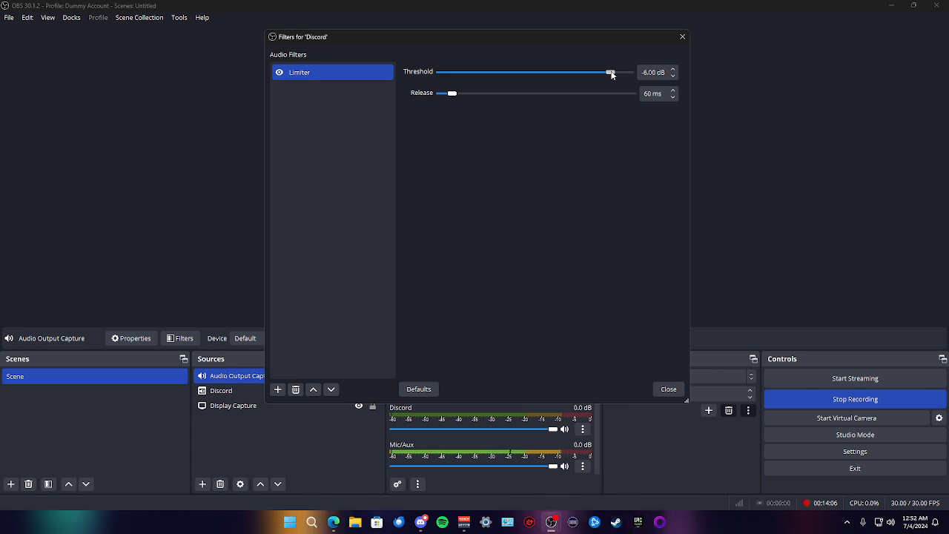
pyautogui.moveTo(610, 73); pyautogui.dragTo(568, 73)
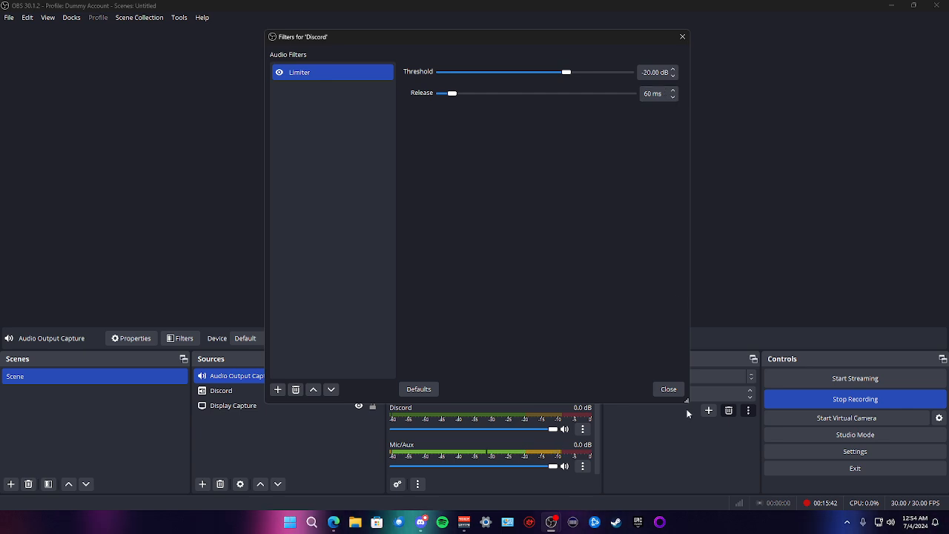
# Close Discord's filter window, and examine the Limiter threshold and release in the Mic/Aux filters before closing them
pyautogui.click(675, 389)
pyautogui.moveTo(554, 428)
pyautogui.mouseDown()
pyautogui.moveTo(509, 435)
pyautogui.moveTo(566, 435)
pyautogui.moveTo(539, 428)
pyautogui.moveTo(555, 431)
pyautogui.mouseUp()
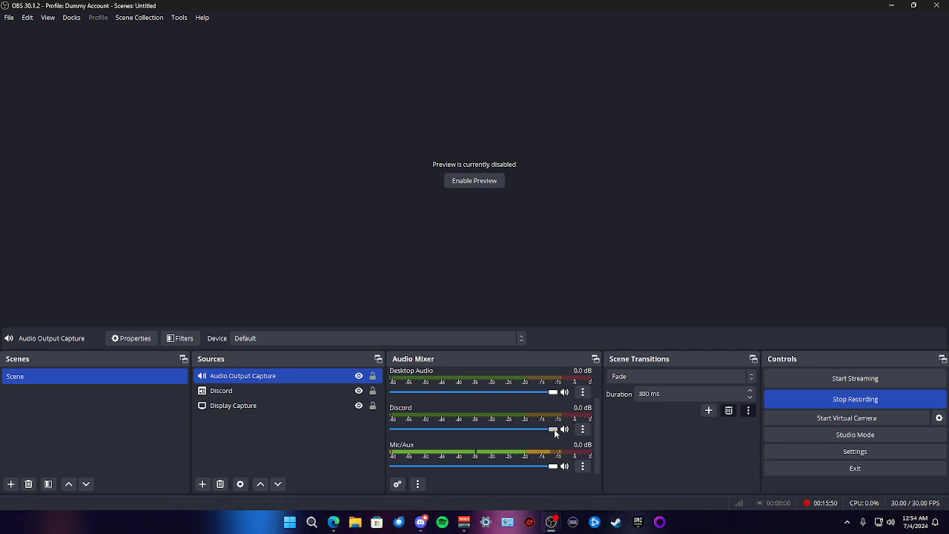
pyautogui.click(583, 466)
pyautogui.click(601, 427)
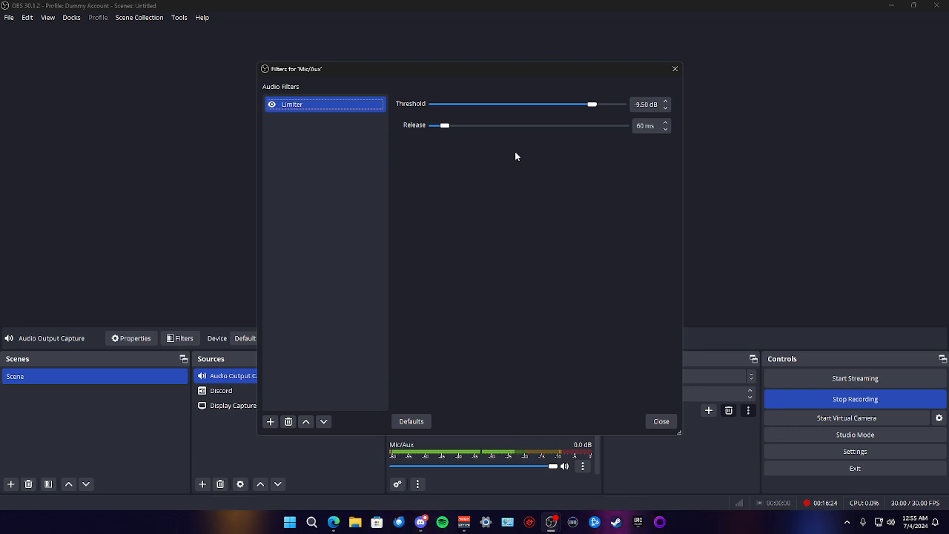
pyautogui.click(666, 422)
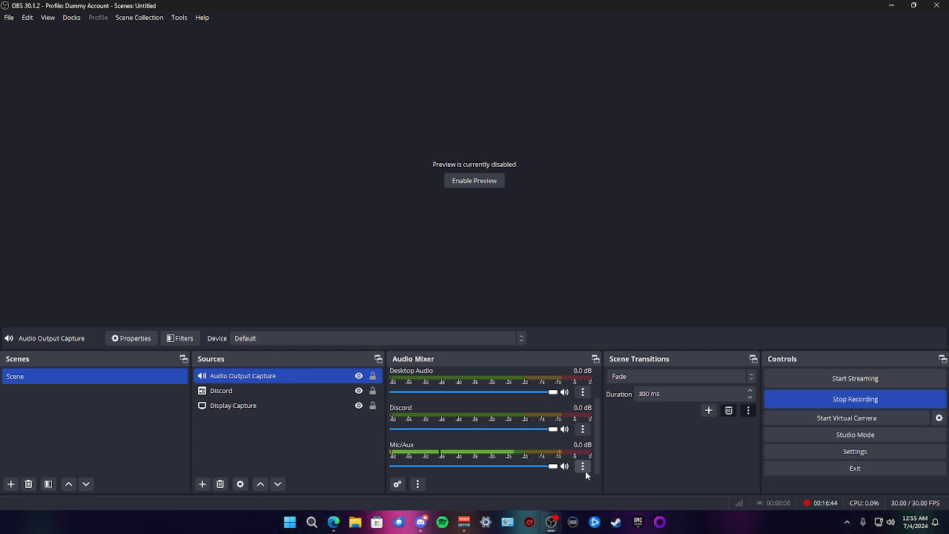
# Switch the Audio Mixer to the vertical layout from the Mic/Aux source's options
pyautogui.scroll(1, 544, 454)
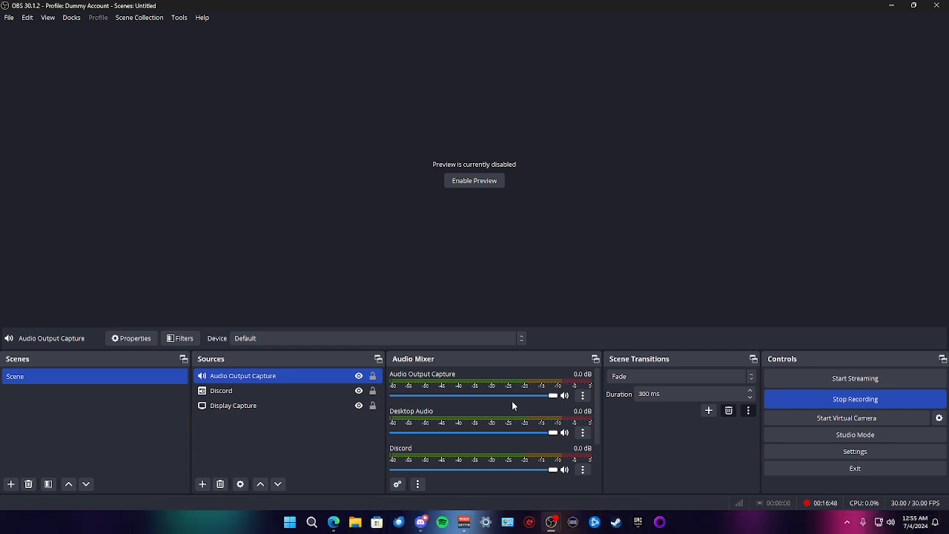
pyautogui.scroll(-1, 512, 406)
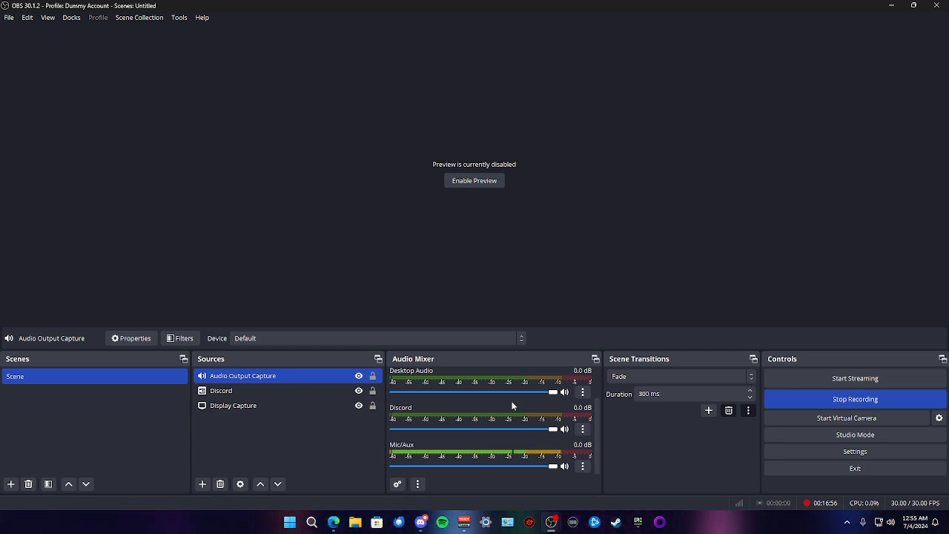
pyautogui.click(583, 466)
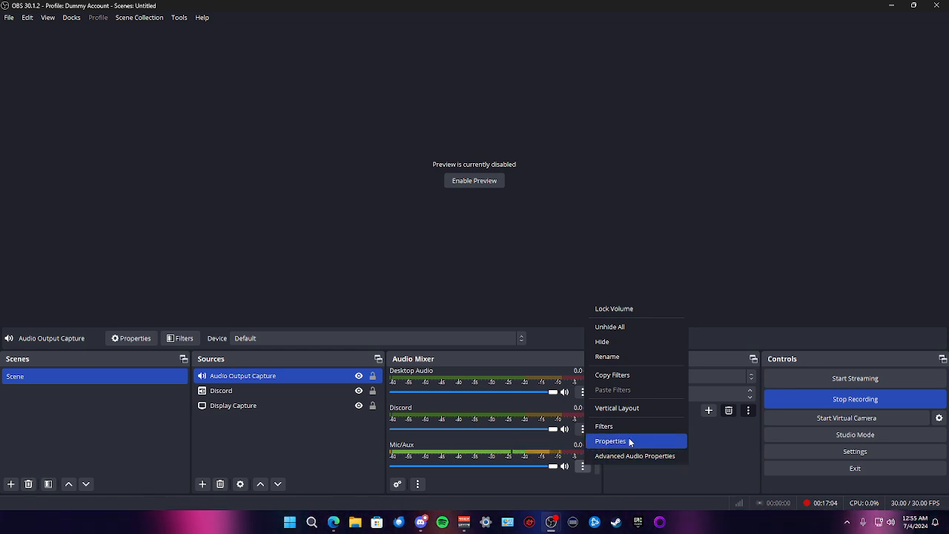
pyautogui.click(611, 408)
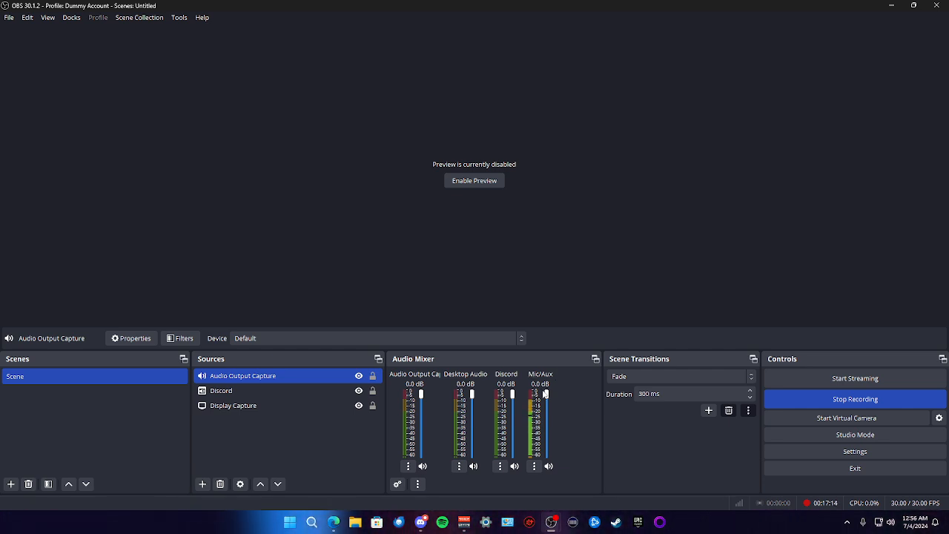
# Turn off Vertical Layout to return the Audio Mixer to horizontal meters, leaving the source options unchanged
pyautogui.rightClick(571, 398)
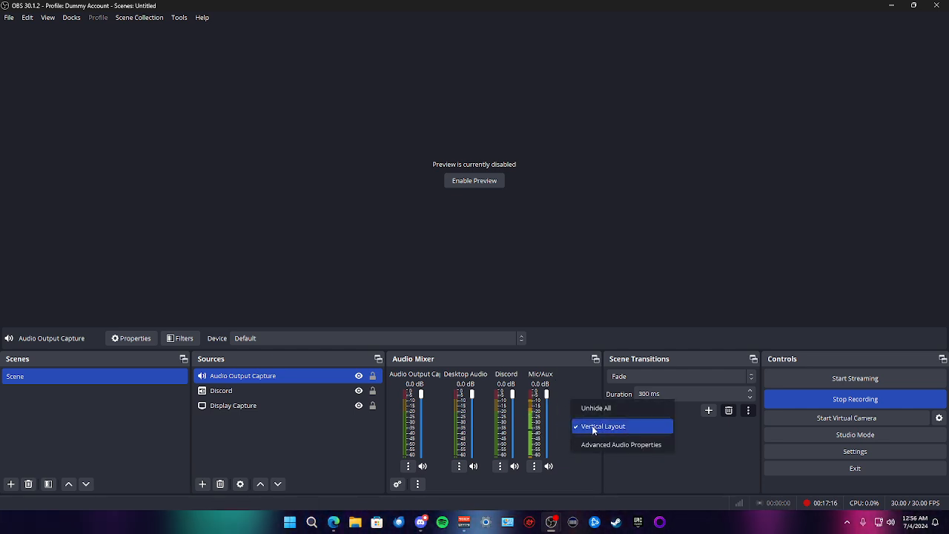
pyautogui.click(564, 404)
pyautogui.rightClick(564, 403)
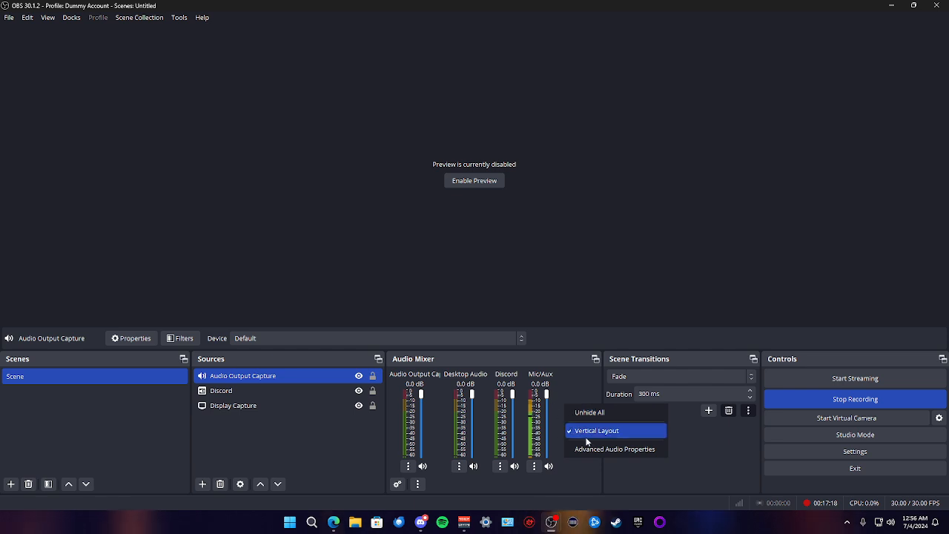
pyautogui.click(585, 433)
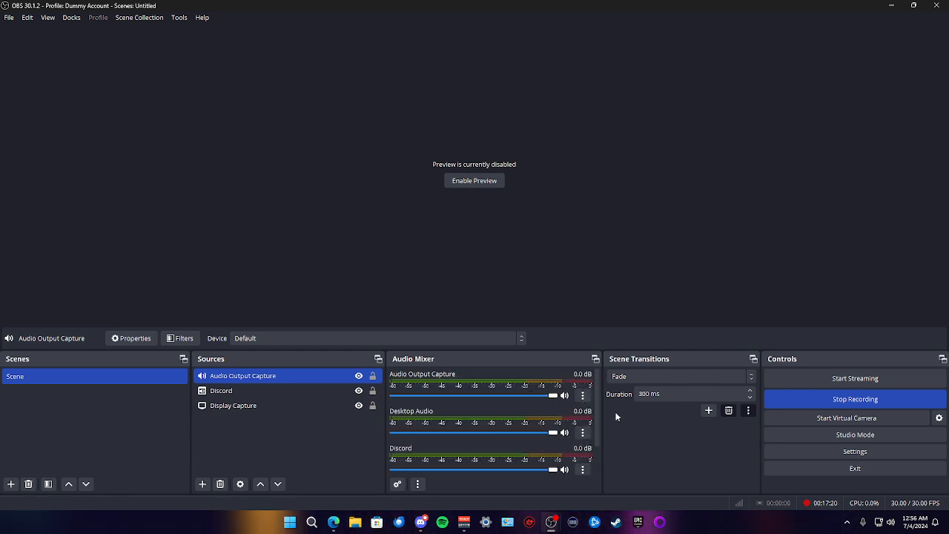
pyautogui.rightClick(500, 405)
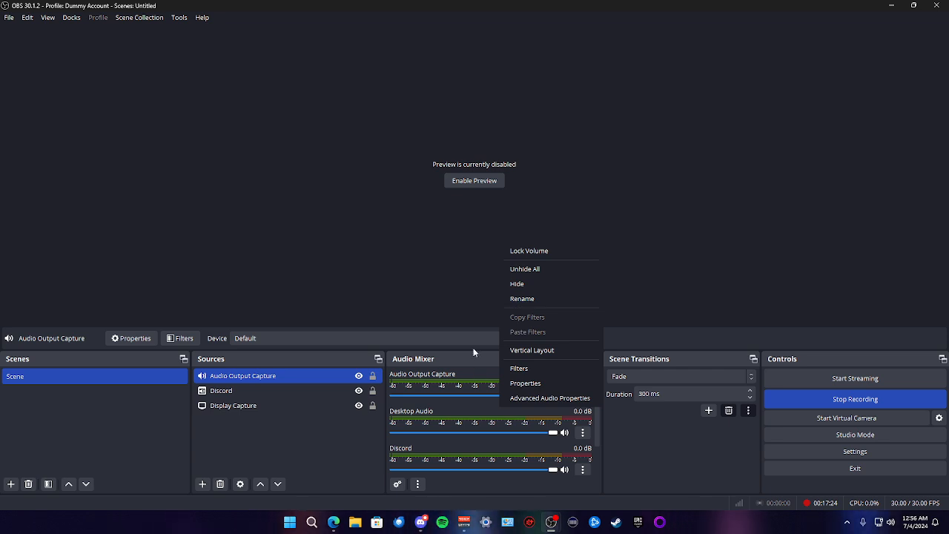
pyautogui.click(454, 300)
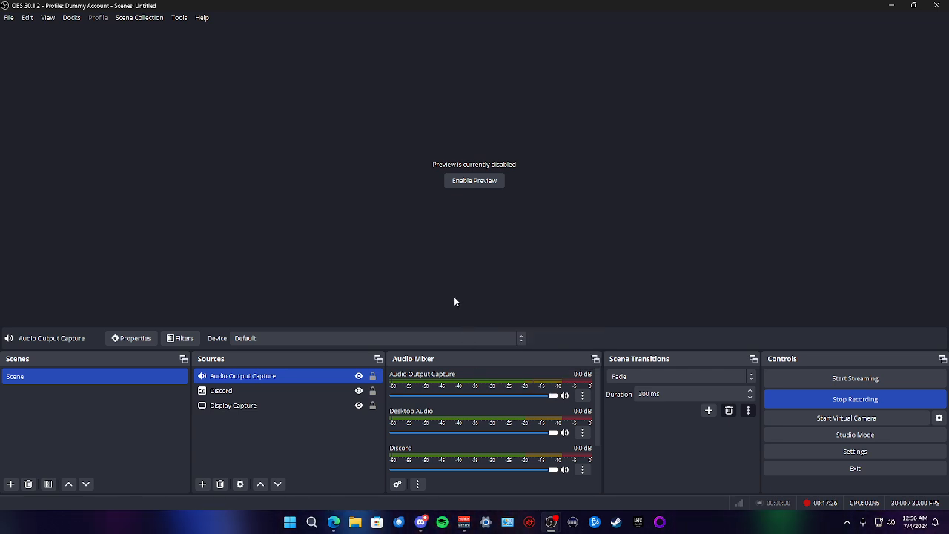